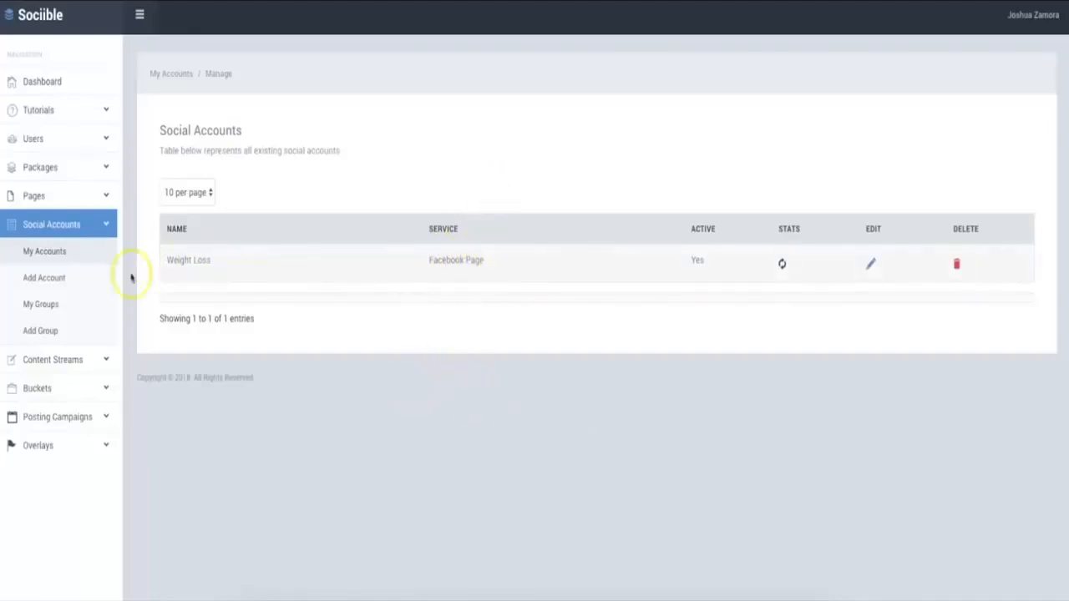
Add a Twitter social account named "WEight Loss Twitter" and assign it to the Weight Loss group
{"action": "left_click", "coordinate": [47, 279]}
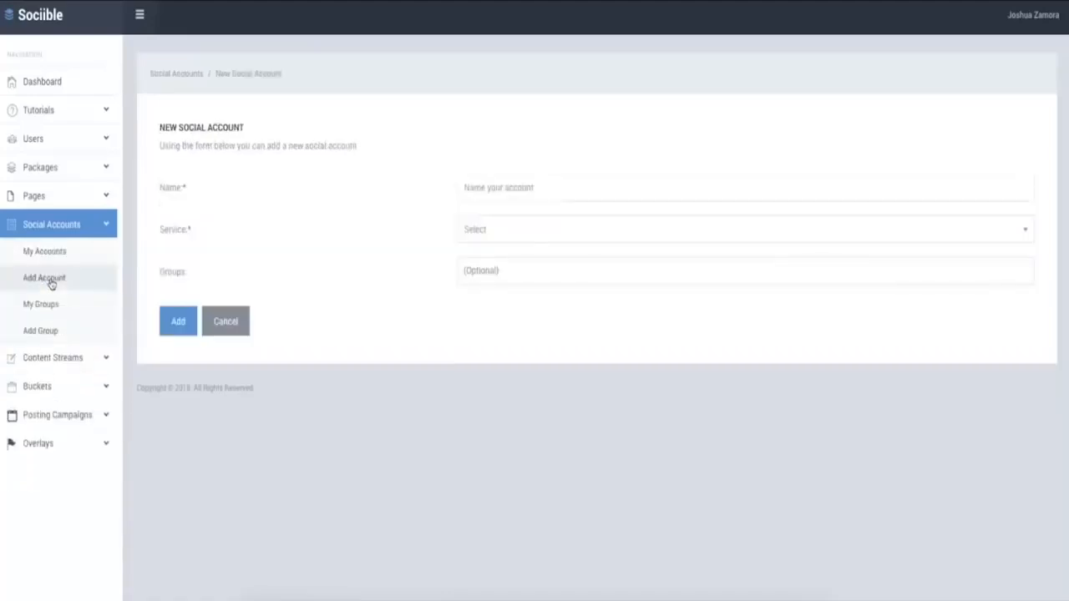
{"action": "left_click", "coordinate": [506, 192]}
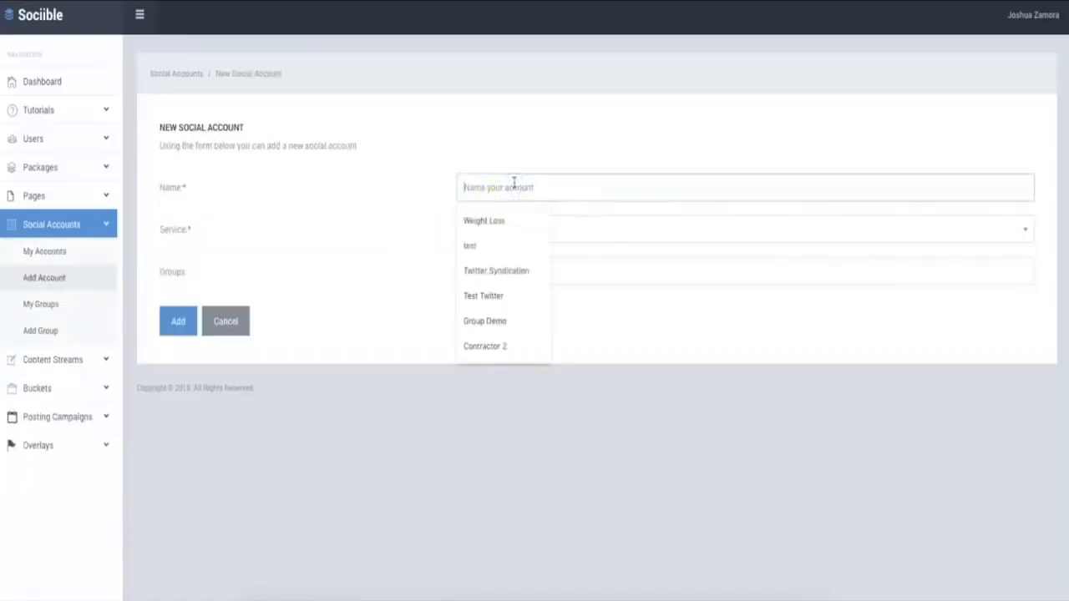
{"action": "type", "text": "WEight Loss"}
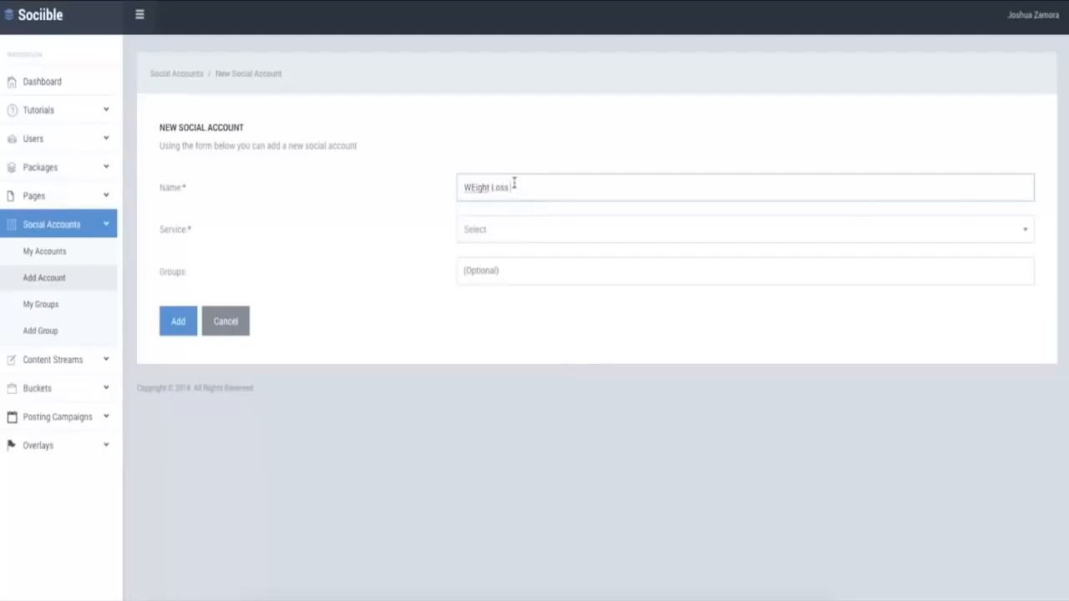
{"action": "left_click", "coordinate": [522, 229]}
{"action": "left_click", "coordinate": [496, 279]}
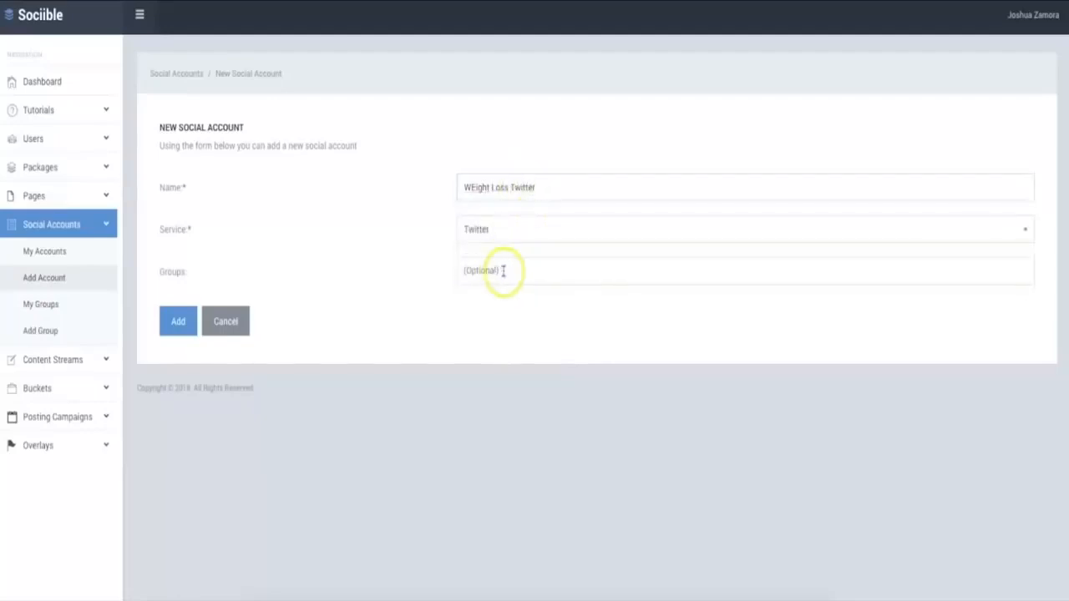
{"action": "left_click", "coordinate": [496, 276]}
{"action": "left_click", "coordinate": [499, 299]}
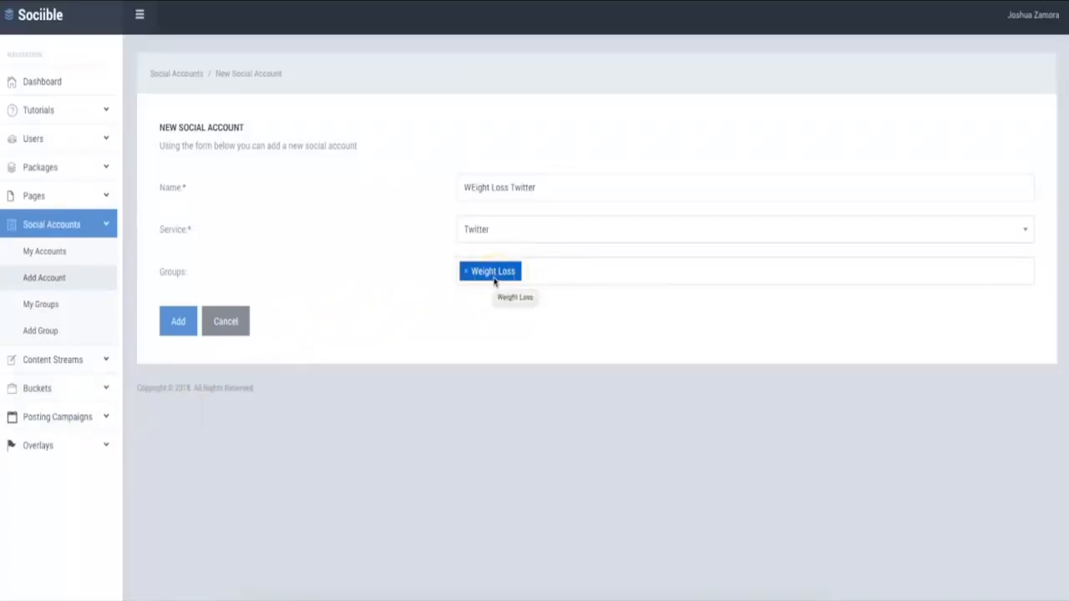
{"action": "left_click", "coordinate": [192, 321]}
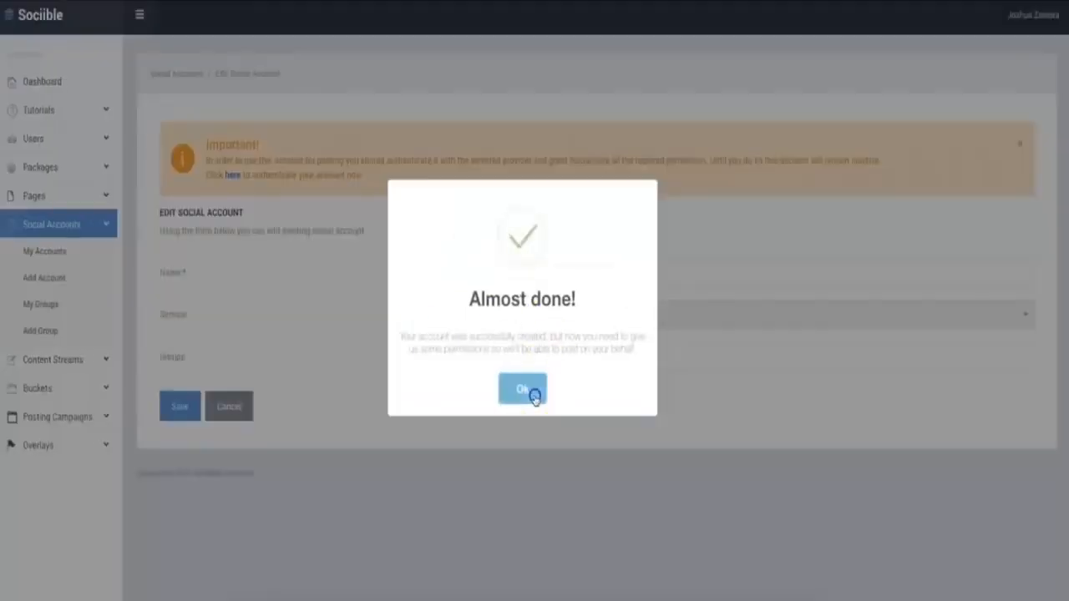
Authorize the Sociible App to use the Twitter account and save the social account
{"action": "left_click", "coordinate": [527, 389]}
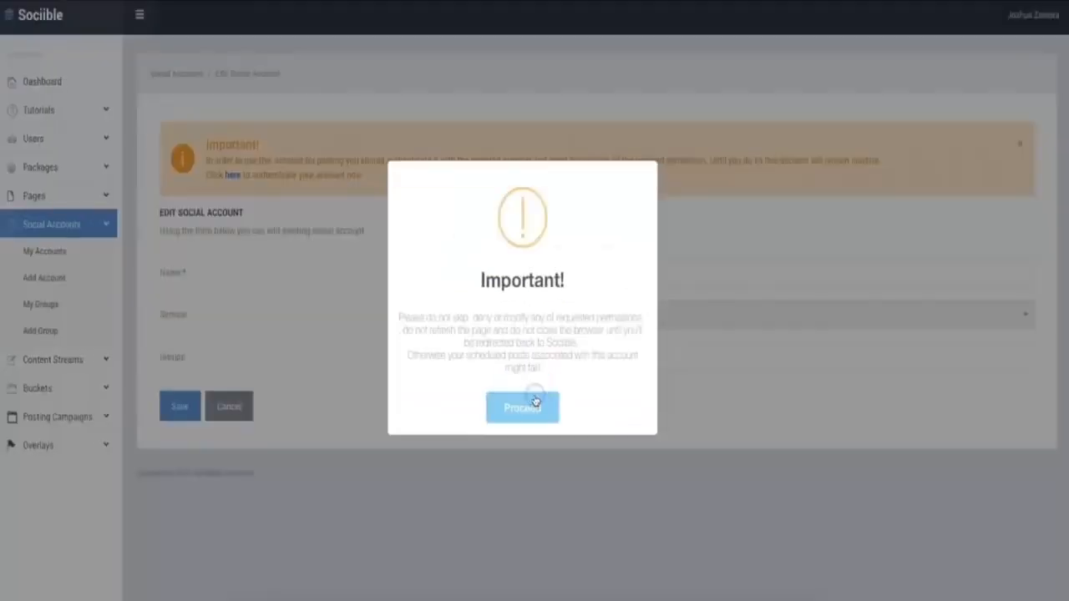
{"action": "left_click", "coordinate": [536, 405]}
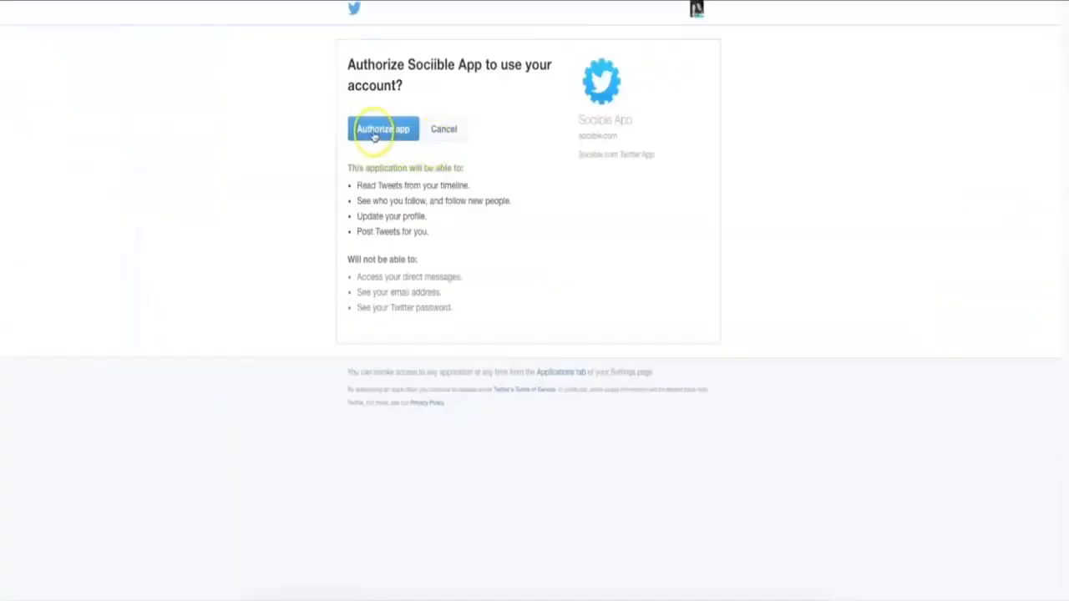
{"action": "left_click", "coordinate": [367, 130]}
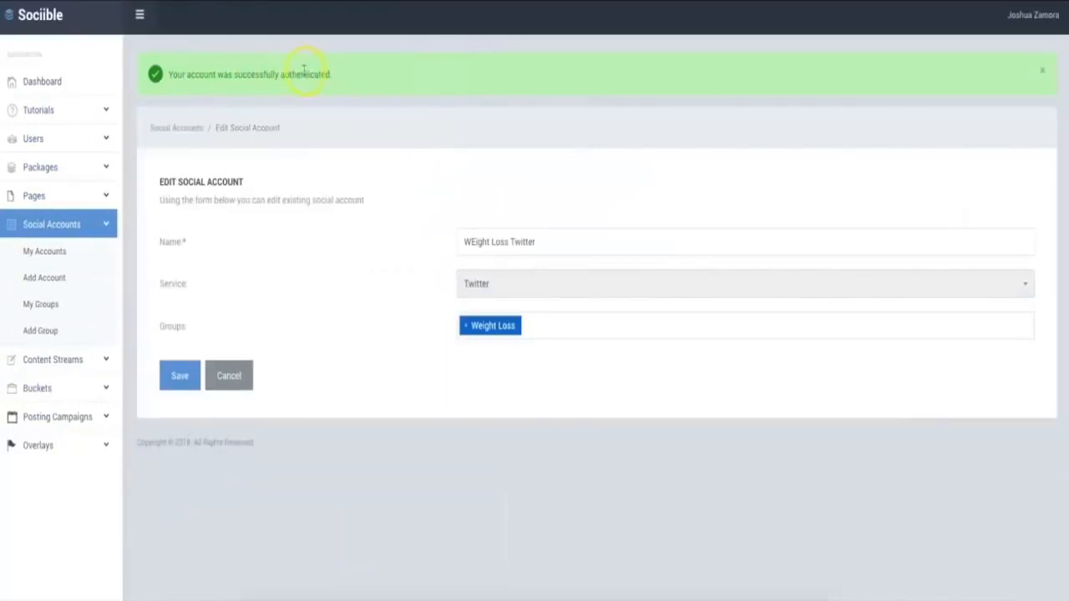
{"action": "left_click", "coordinate": [182, 378]}
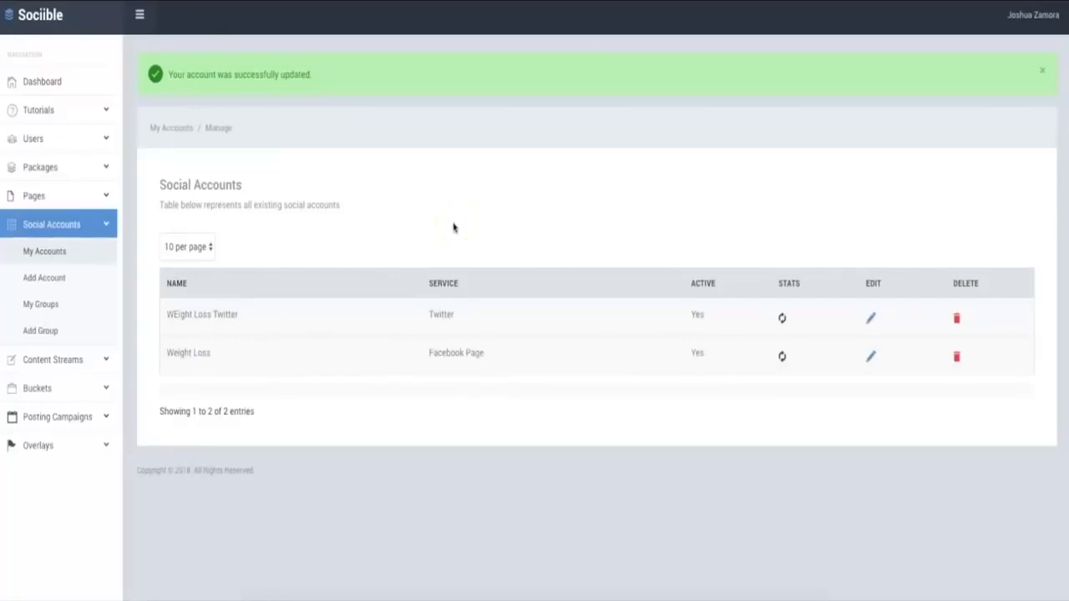
Create a content stream named "Weight Loss Content" with the keywords "weight" and "loss"
{"action": "left_click", "coordinate": [81, 357]}
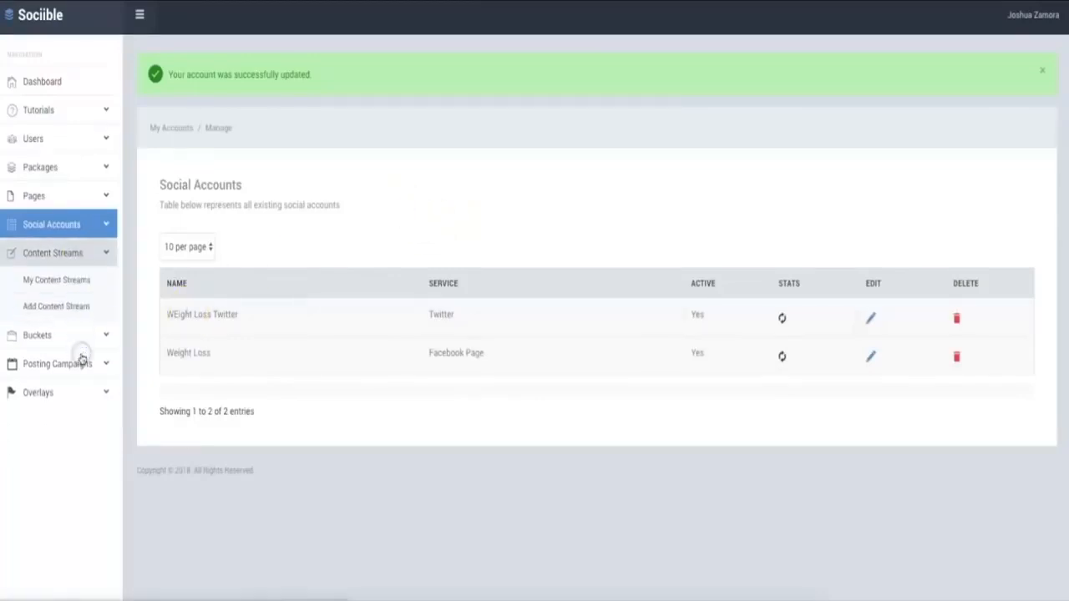
{"action": "left_click", "coordinate": [64, 306]}
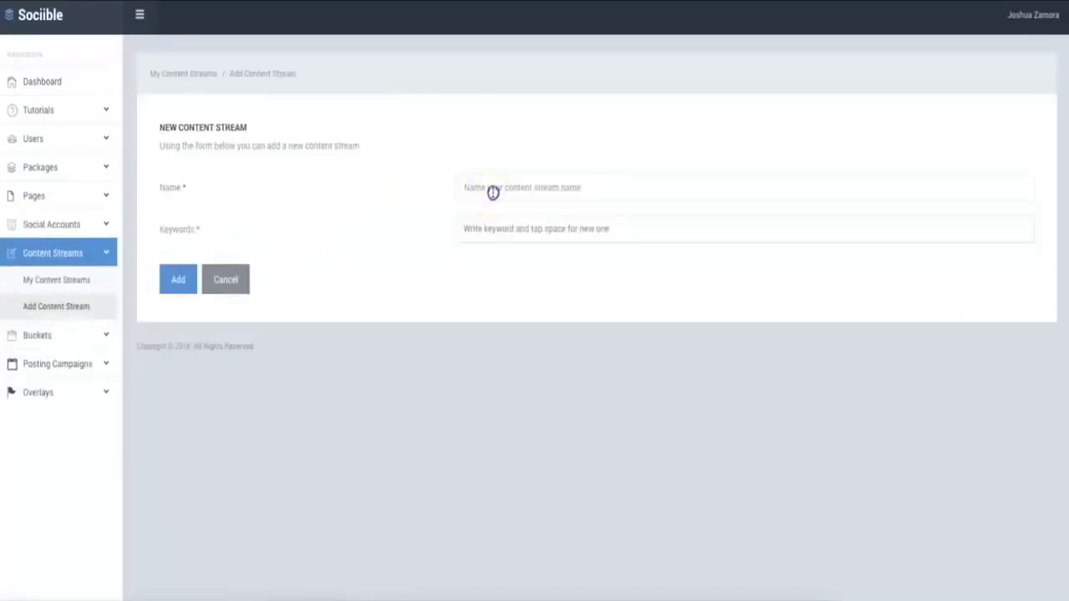
{"action": "left_click", "coordinate": [492, 192]}
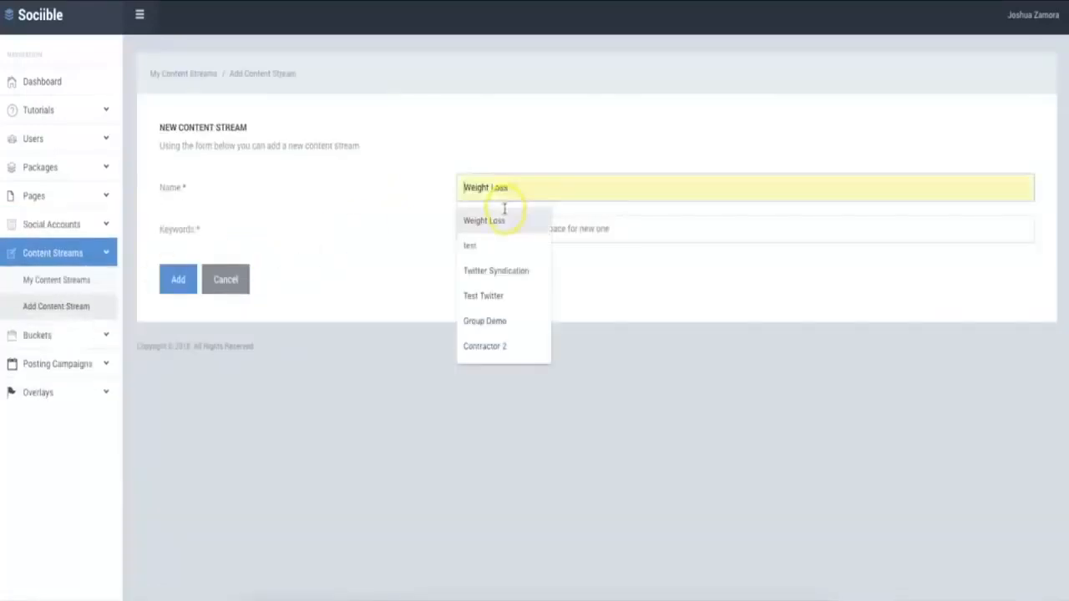
{"action": "left_click", "coordinate": [501, 220]}
{"action": "type", "text": "Content"}
{"action": "left_click", "coordinate": [549, 233]}
{"action": "type", "text": "wei"}
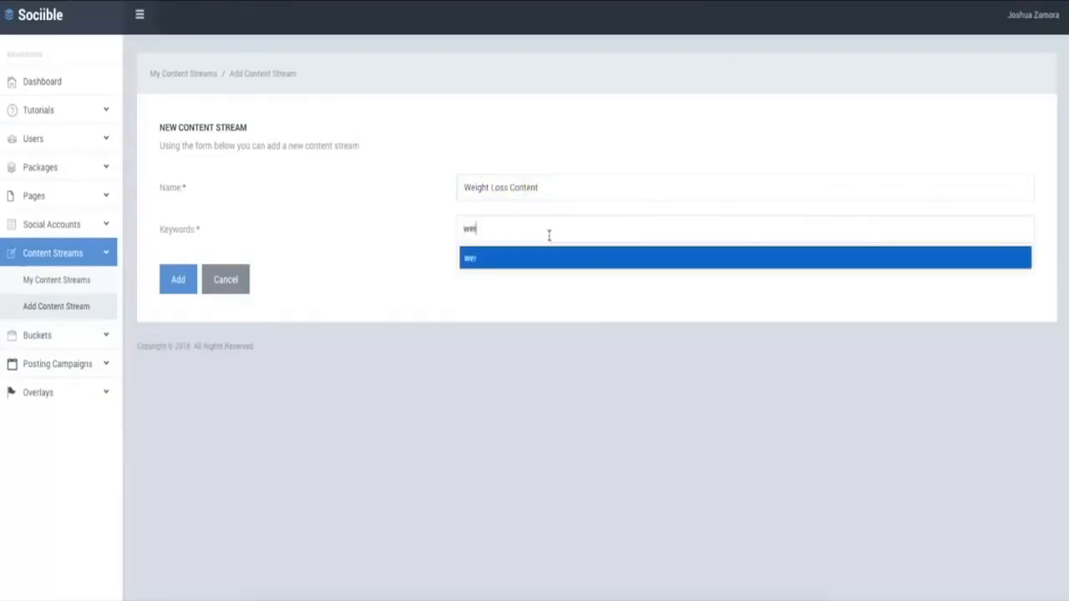
{"action": "type", "text": "ght loss"}
{"action": "key", "text": "Return"}
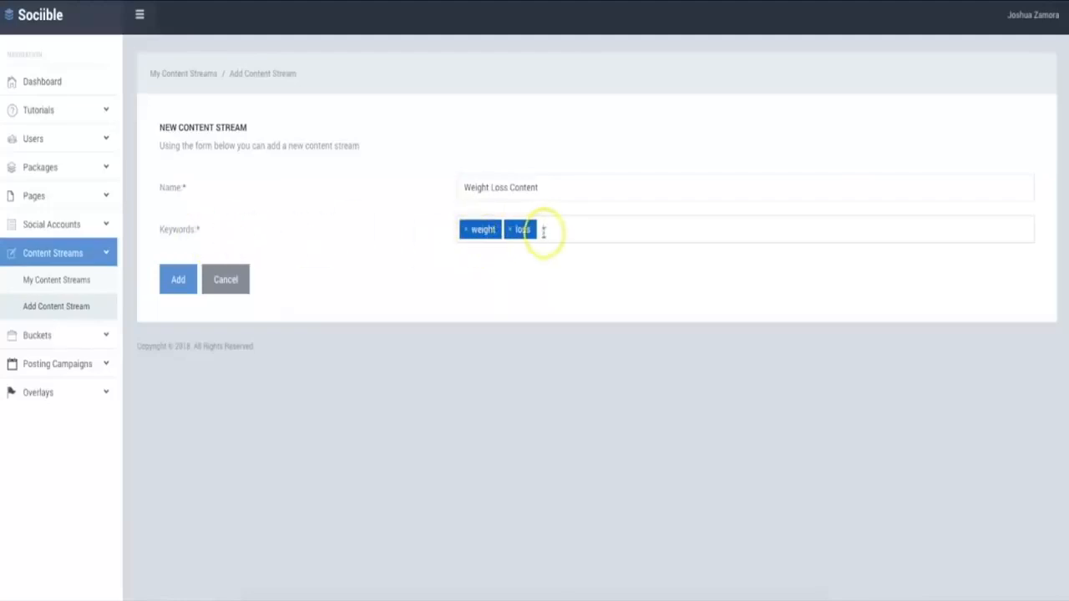
{"action": "left_click", "coordinate": [179, 280]}
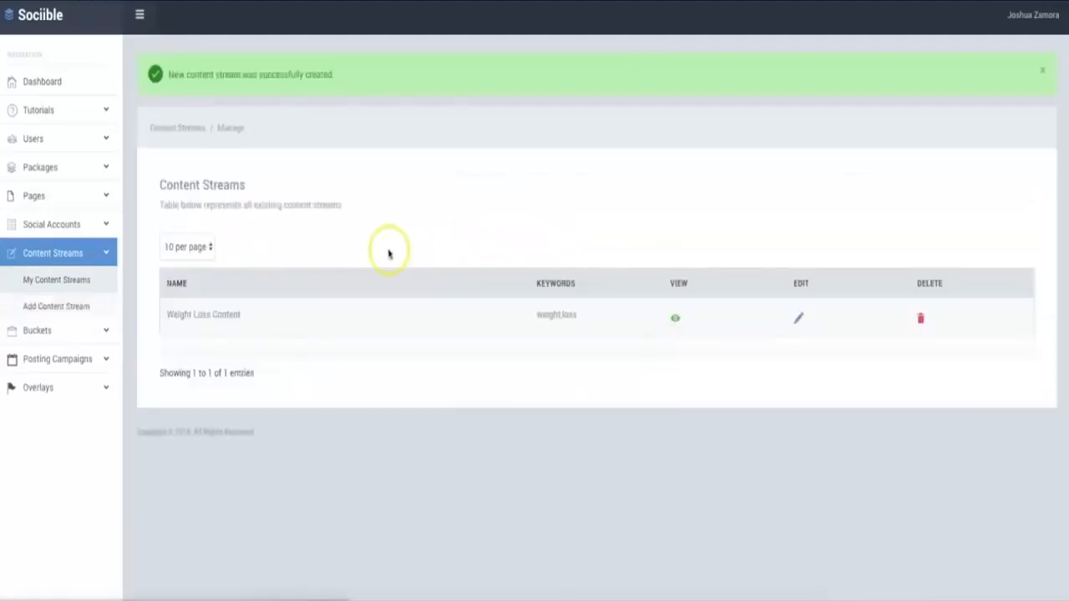
View the Weight Loss Content stream and add its first story to a new bucket named "Weight Loss Bucket"
{"action": "left_click", "coordinate": [674, 319]}
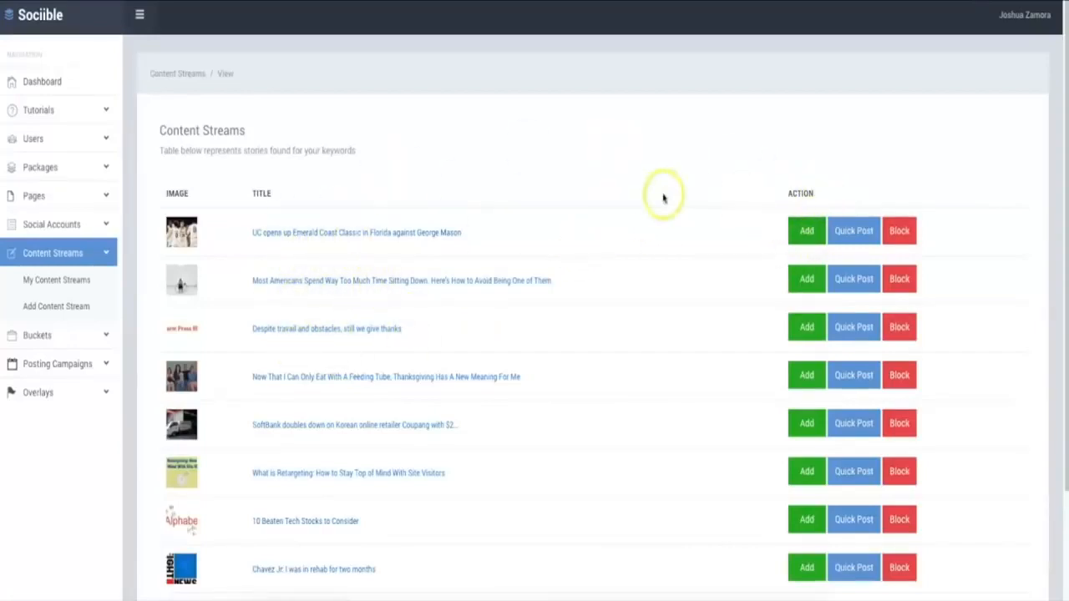
{"action": "left_click", "coordinate": [804, 235]}
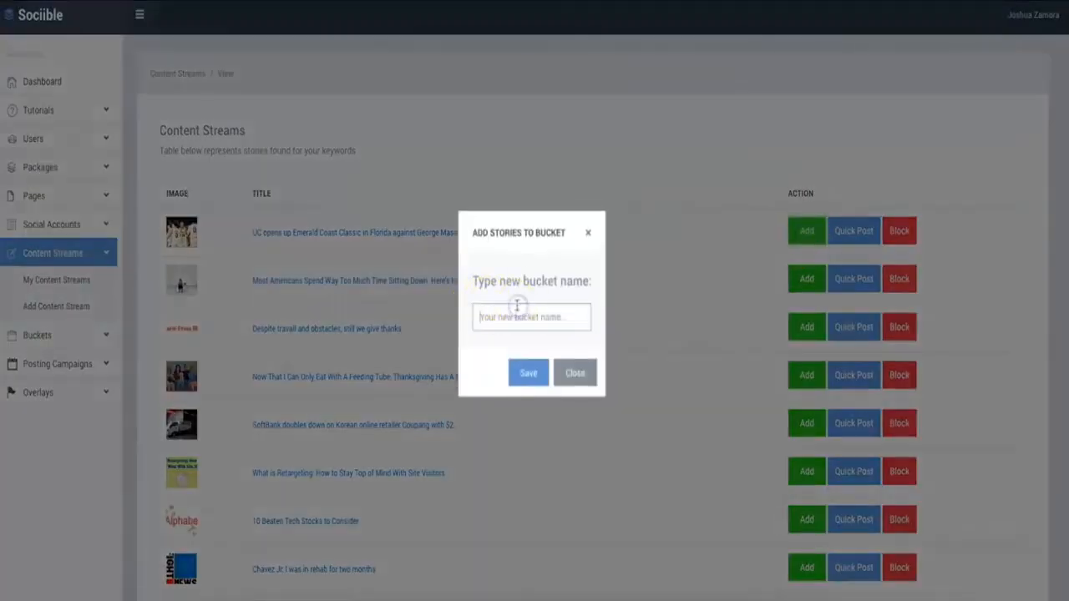
{"action": "left_click", "coordinate": [517, 309]}
{"action": "type", "text": "Weight Loss Bucket"}
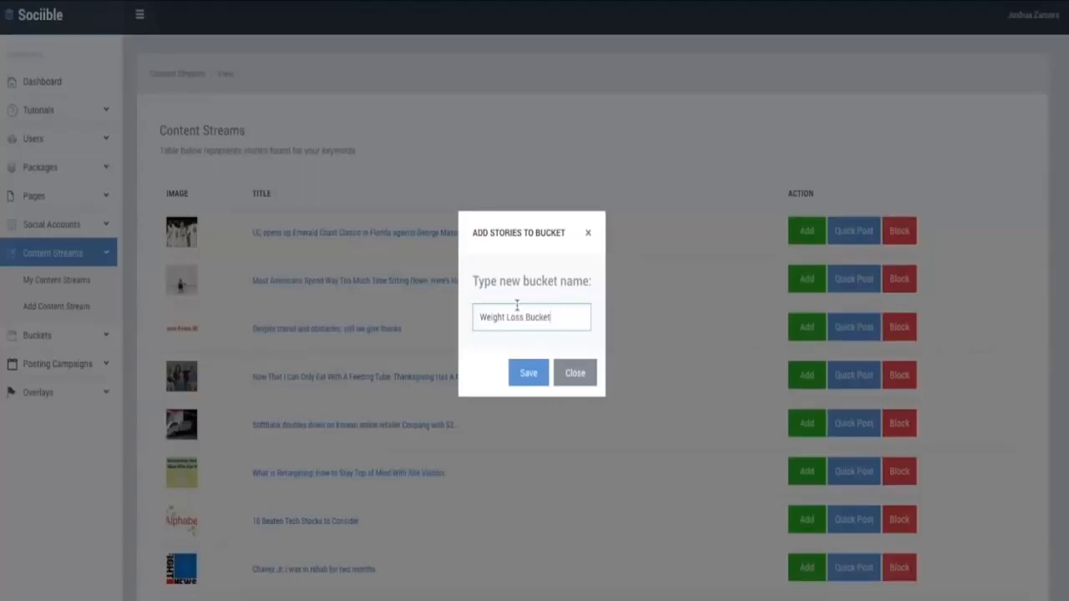
{"action": "left_click", "coordinate": [527, 373]}
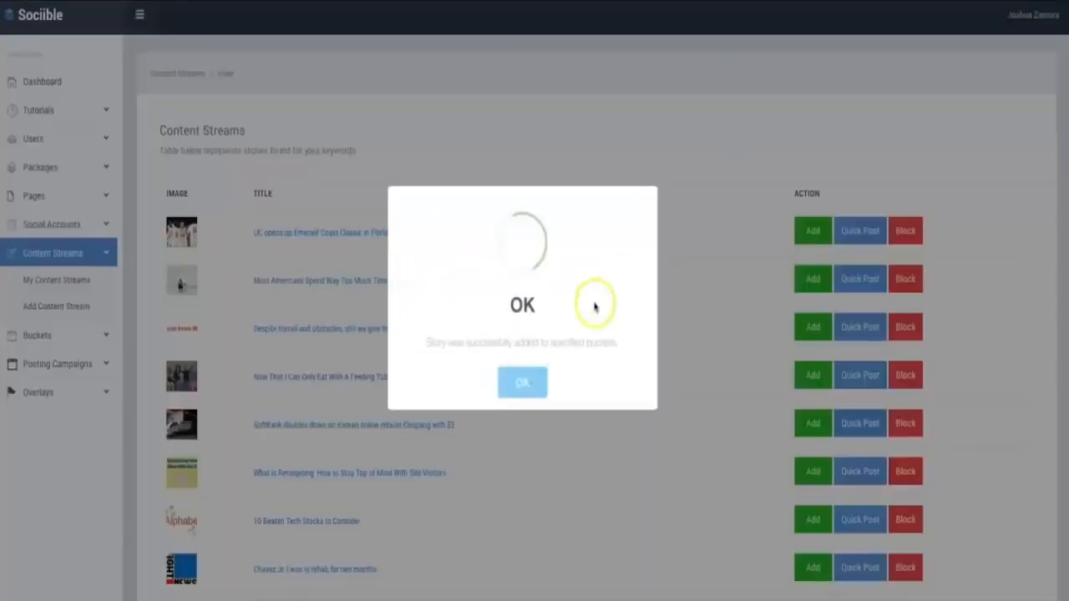
{"action": "left_click", "coordinate": [528, 382]}
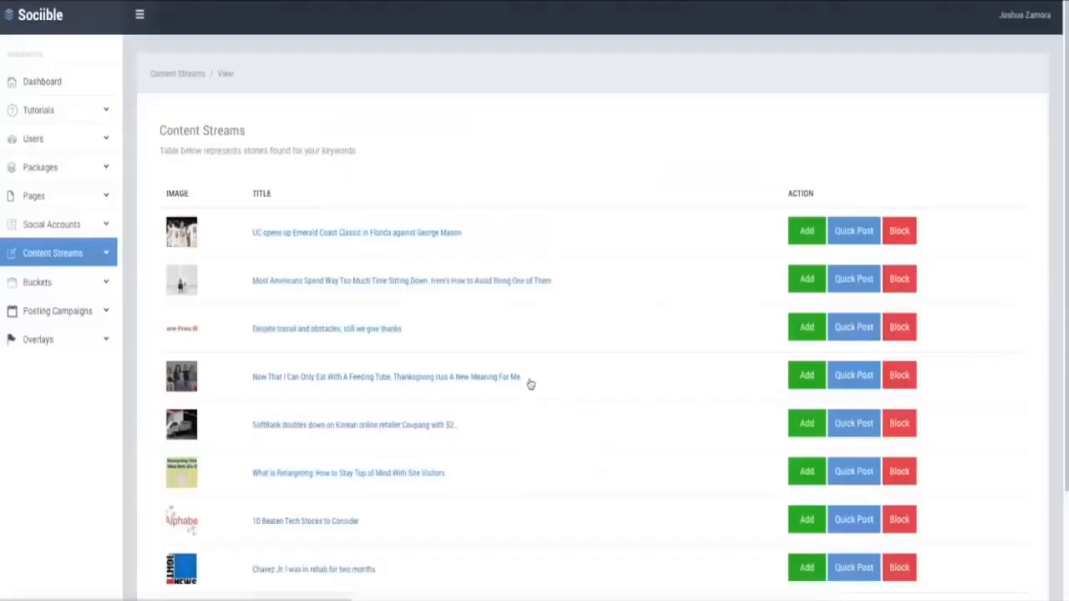
{"action": "left_click_drag", "start_coordinate": [247, 136], "coordinate": [162, 131]}
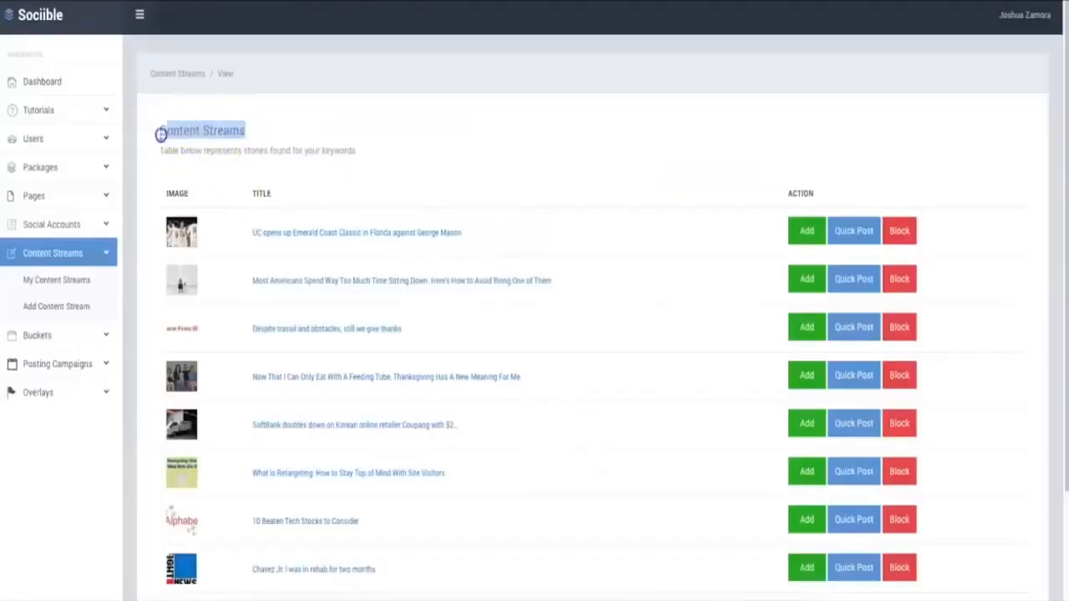
{"action": "left_click", "coordinate": [219, 138]}
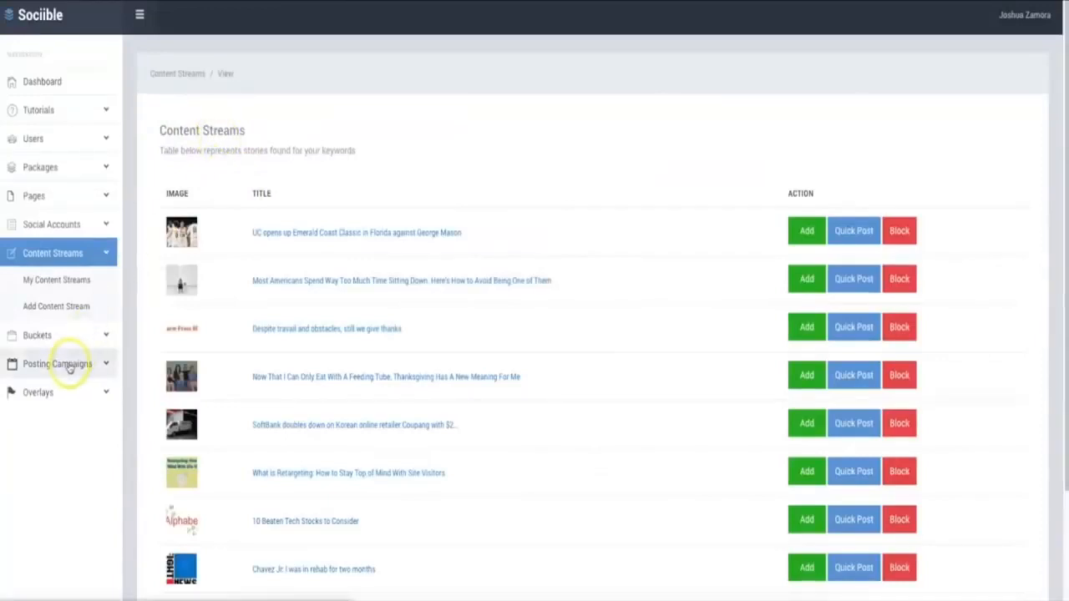
{"action": "left_click_drag", "start_coordinate": [258, 131], "coordinate": [167, 131]}
{"action": "left_click", "coordinate": [203, 129]}
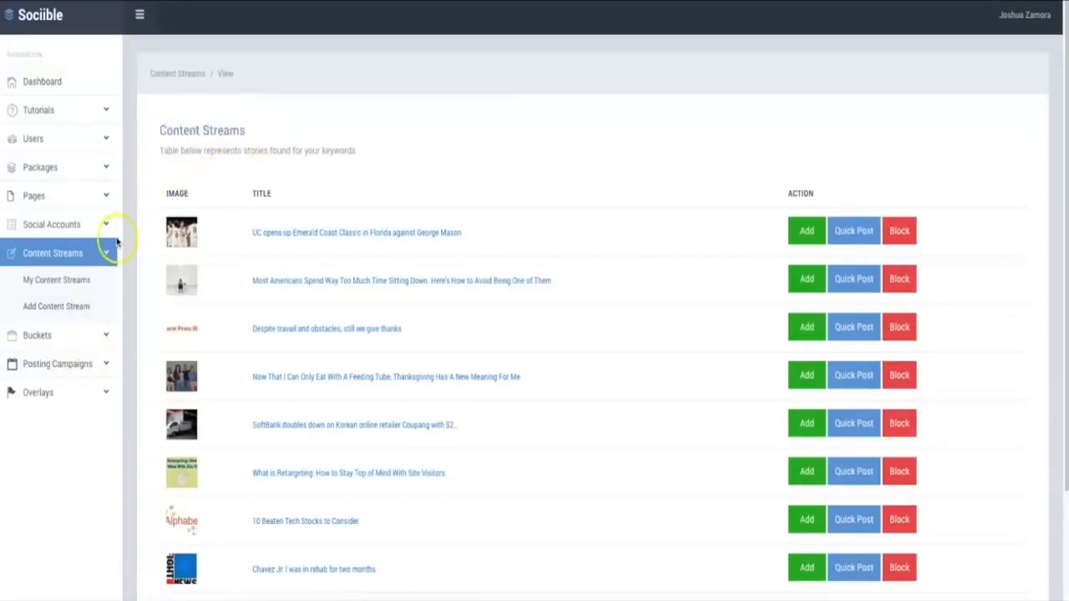
{"action": "left_click", "coordinate": [46, 338]}
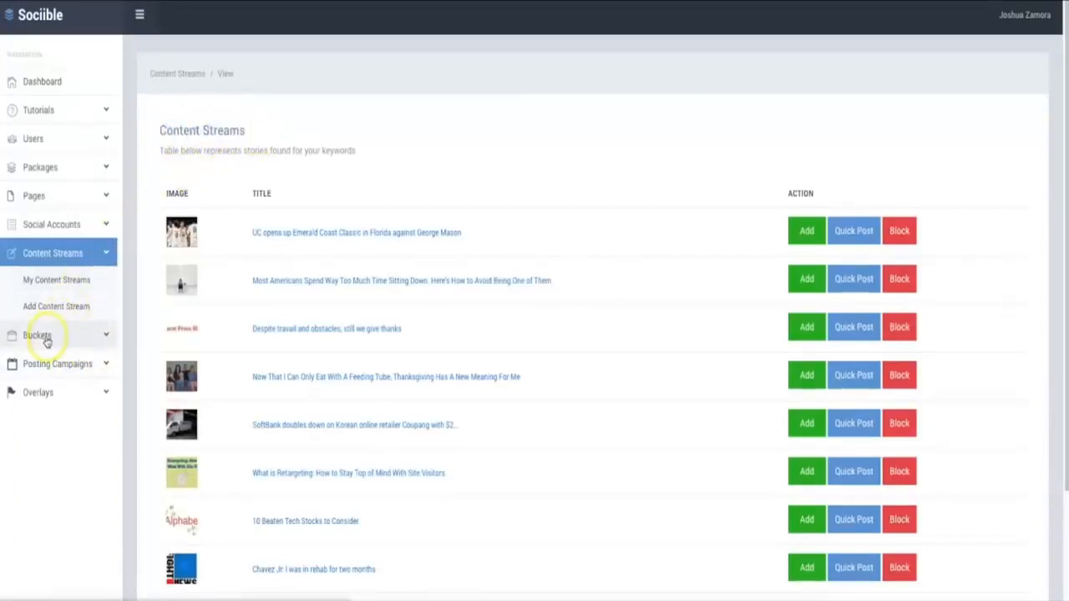
{"action": "left_click", "coordinate": [76, 252]}
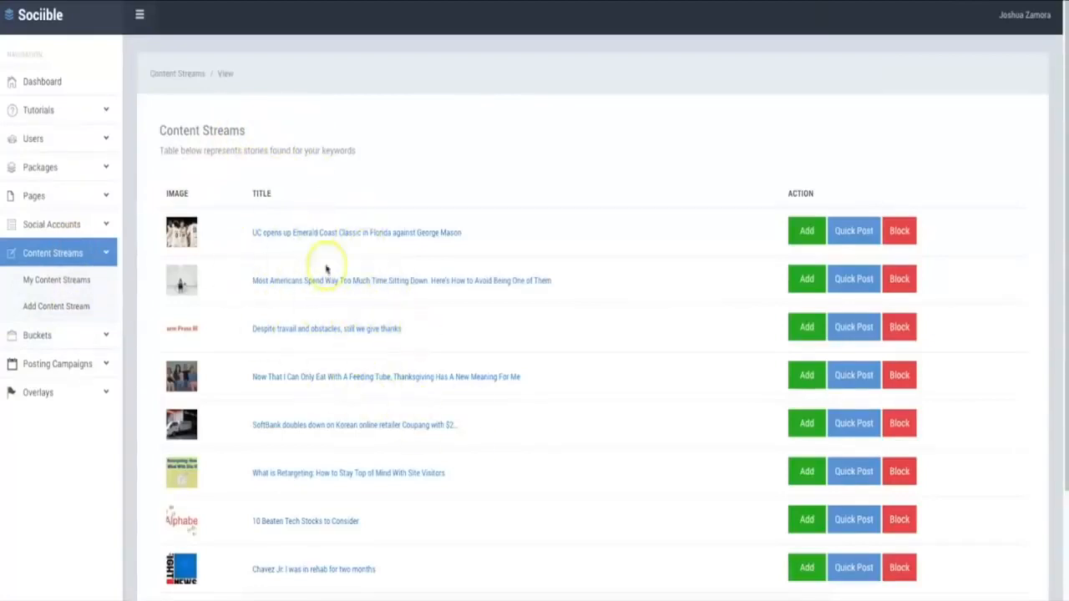
{"action": "left_click_drag", "start_coordinate": [250, 131], "coordinate": [160, 130]}
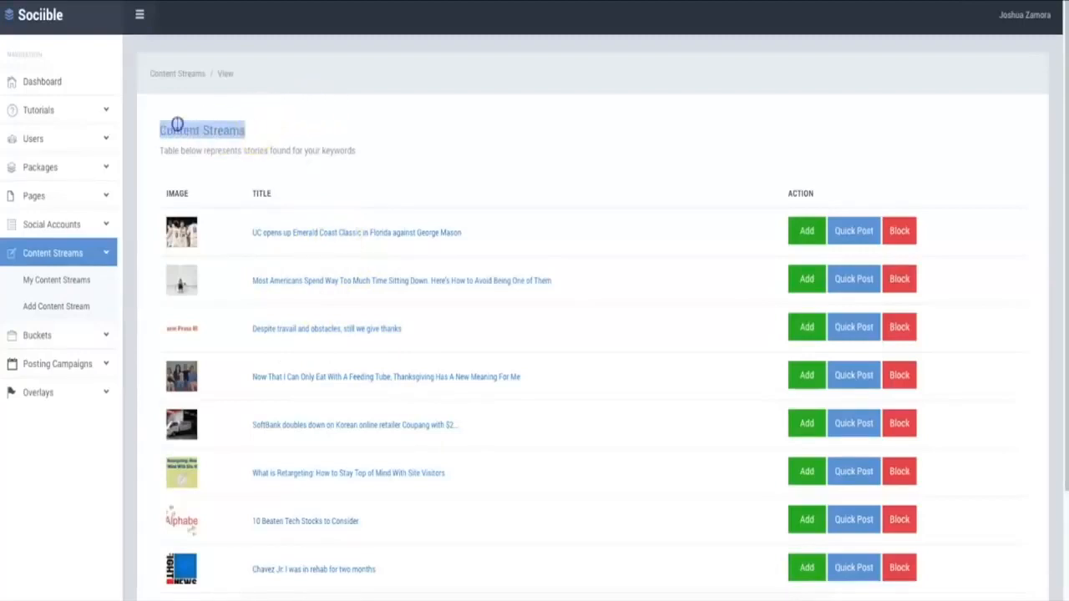
{"action": "left_click", "coordinate": [176, 127]}
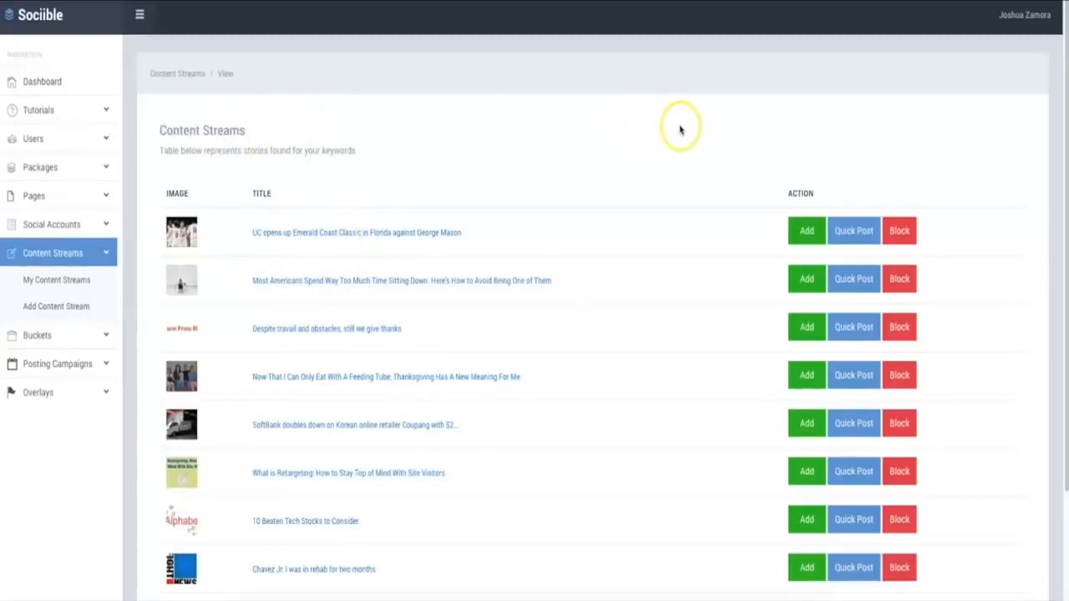
{"action": "left_click", "coordinate": [798, 232]}
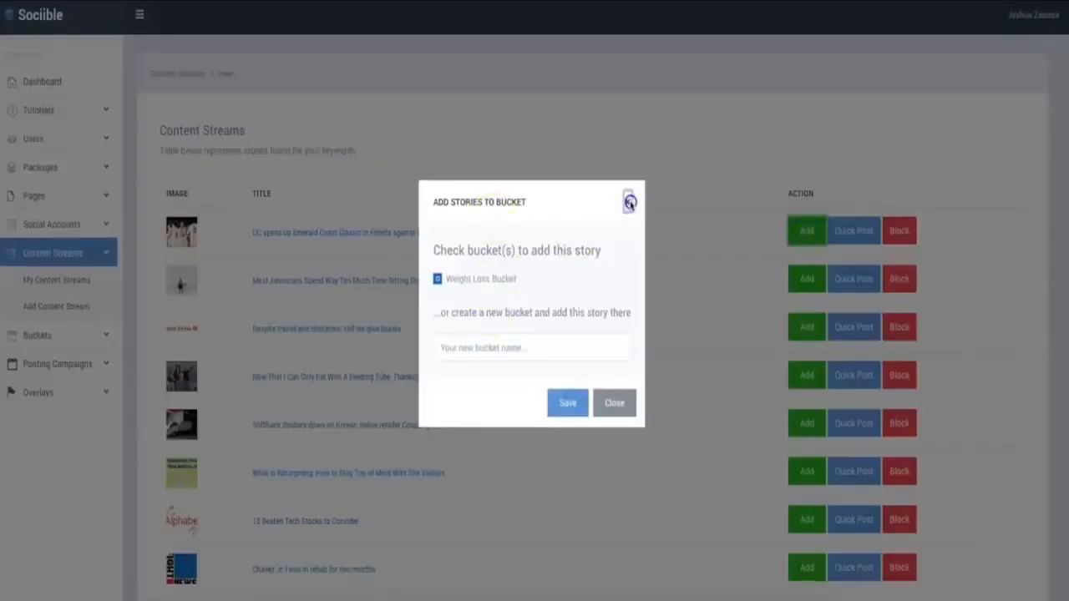
{"action": "left_click", "coordinate": [629, 206]}
Add the story "Most Americans Spend Way Too Much Time Sitting Down" to the Weight Loss Bucket
{"action": "scroll", "coordinate": [673, 198], "scroll_direction": "down", "scroll_amount": 1}
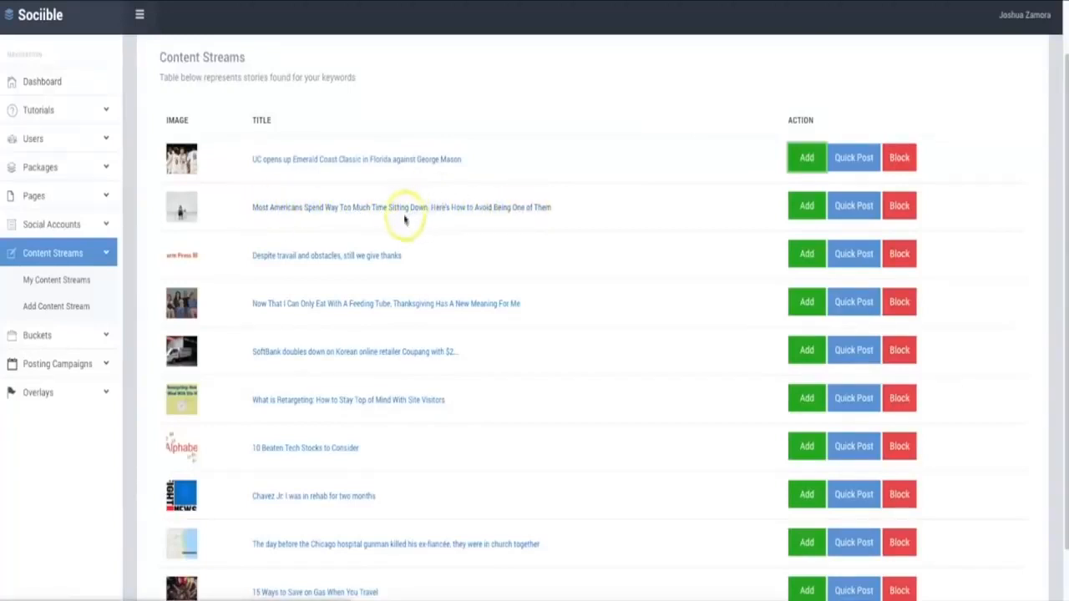
{"action": "left_click", "coordinate": [793, 215]}
{"action": "left_click", "coordinate": [437, 277]}
{"action": "left_click", "coordinate": [568, 401]}
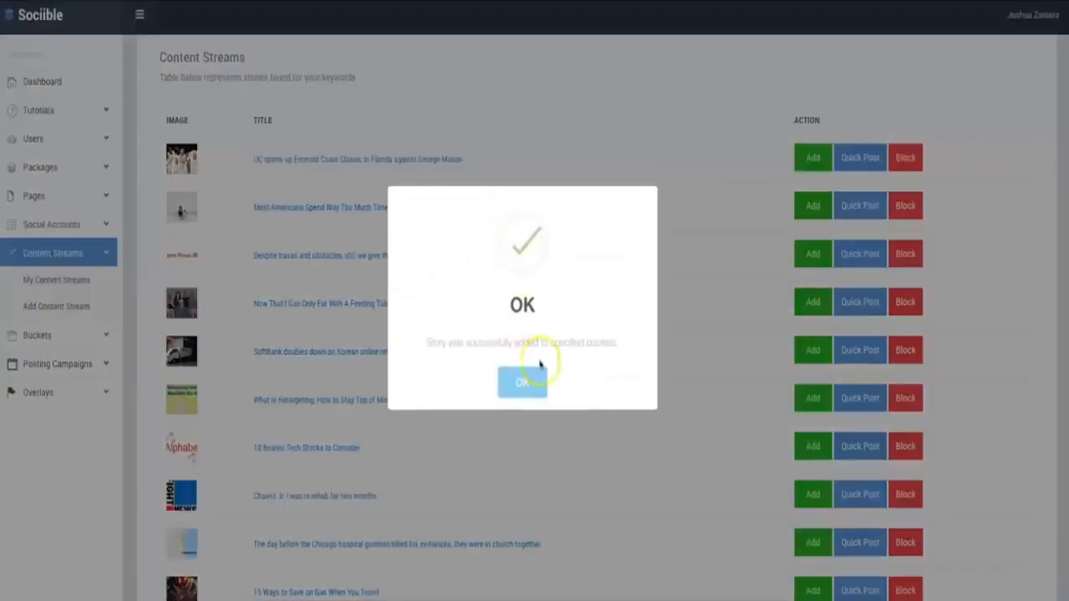
{"action": "left_click", "coordinate": [533, 382]}
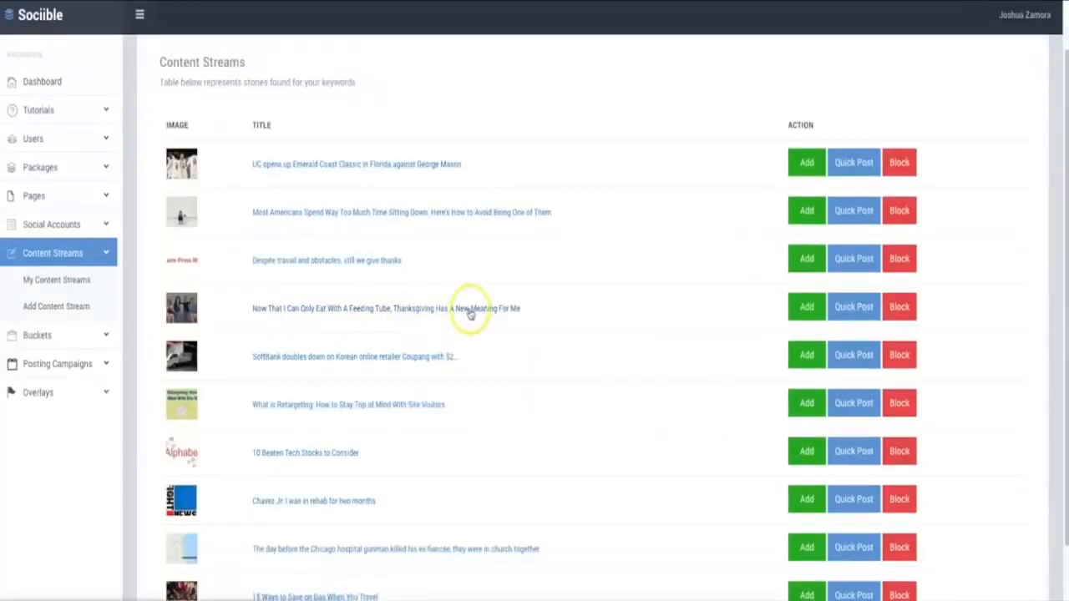
Add the story "Now That I Can Only Eat With A Feeding Tube" to the Weight Loss Bucket
{"action": "left_click", "coordinate": [802, 309]}
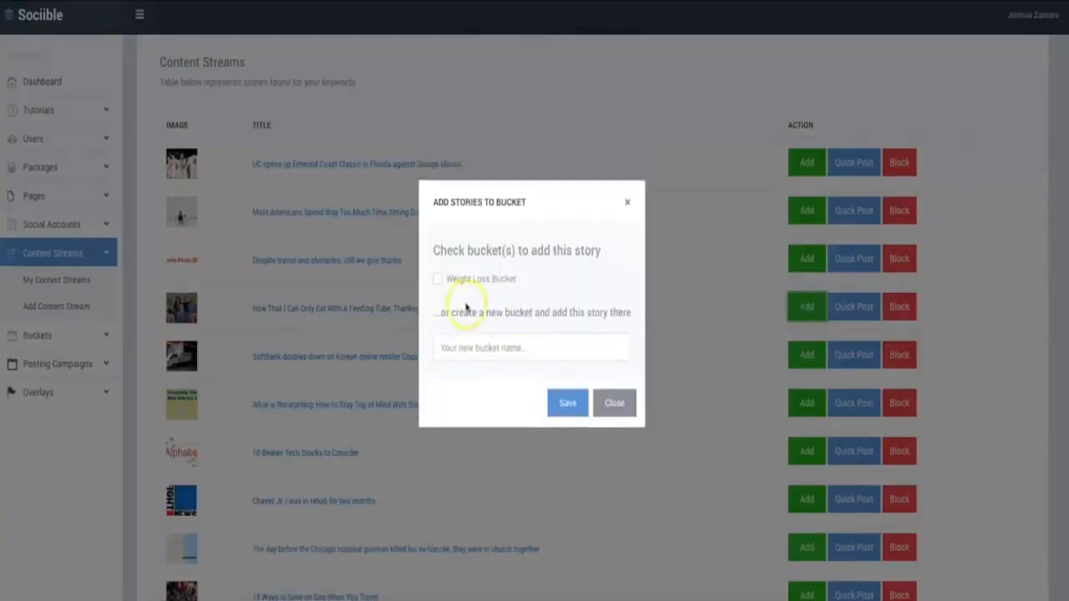
{"action": "left_click", "coordinate": [438, 279]}
{"action": "left_click", "coordinate": [567, 402]}
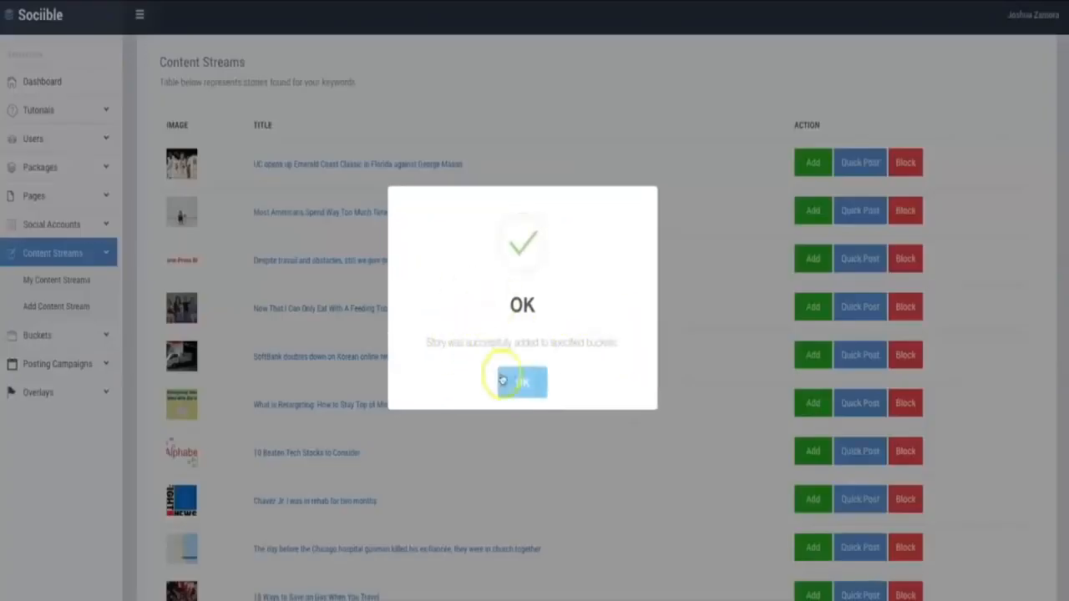
{"action": "left_click", "coordinate": [523, 387]}
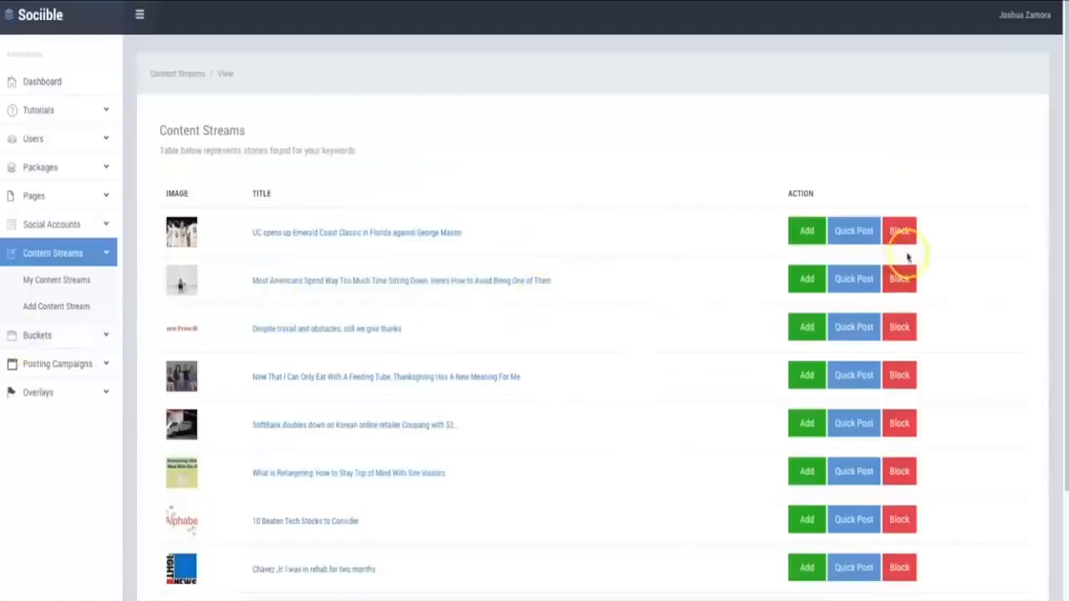
{"action": "left_click", "coordinate": [845, 278]}
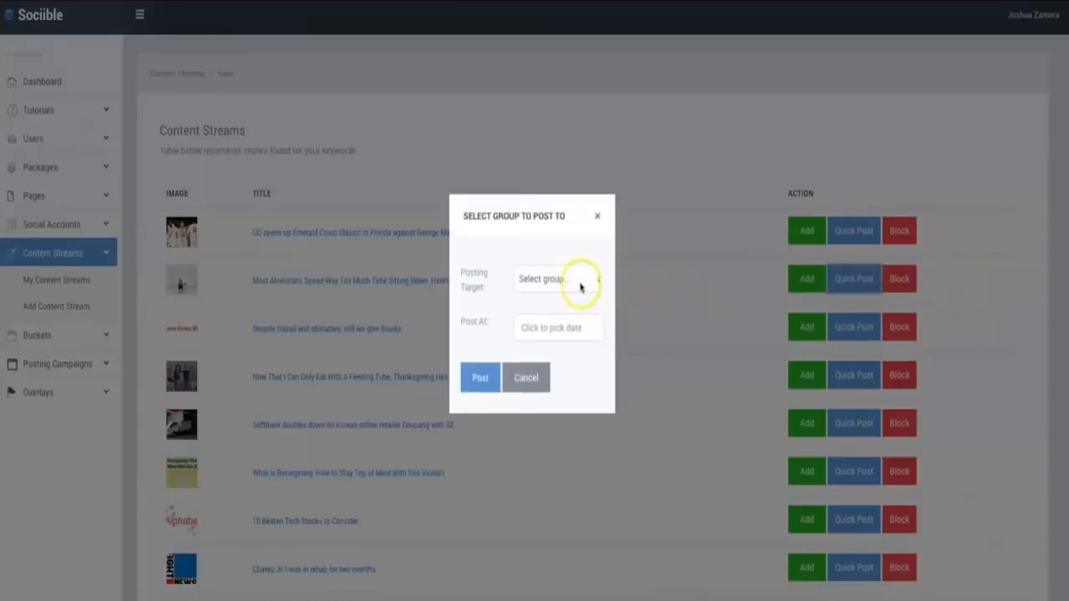
{"action": "left_click", "coordinate": [581, 284]}
{"action": "left_click", "coordinate": [580, 291]}
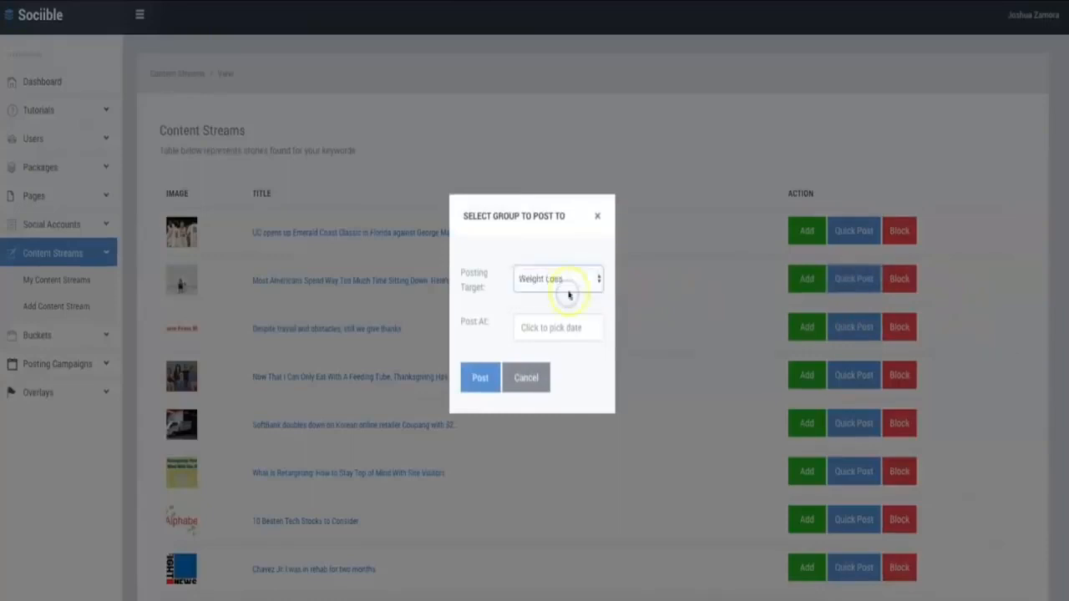
{"action": "left_click", "coordinate": [547, 327]}
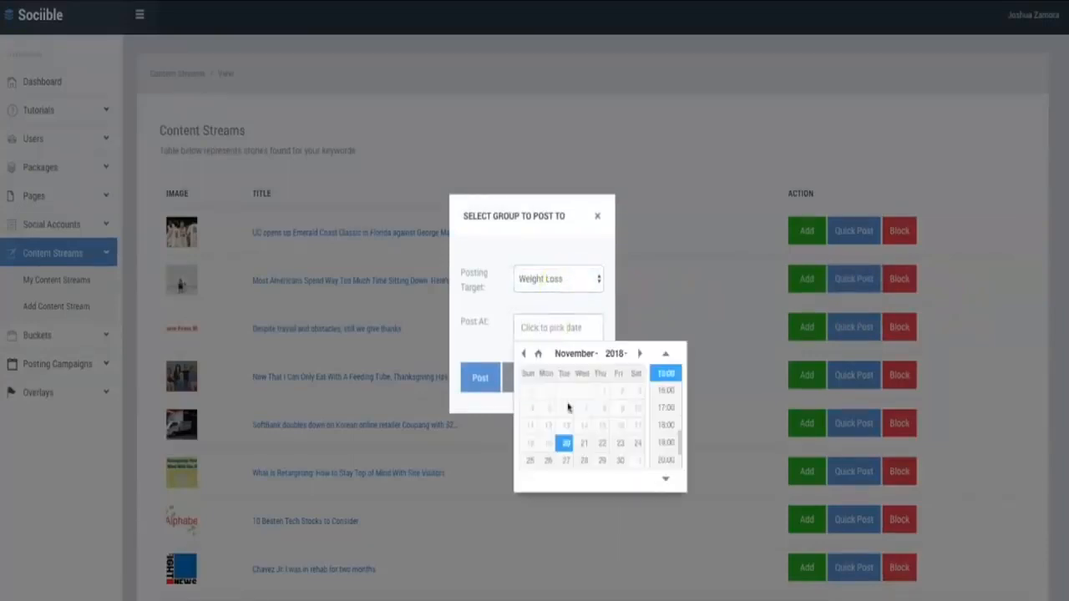
{"action": "left_click", "coordinate": [602, 444]}
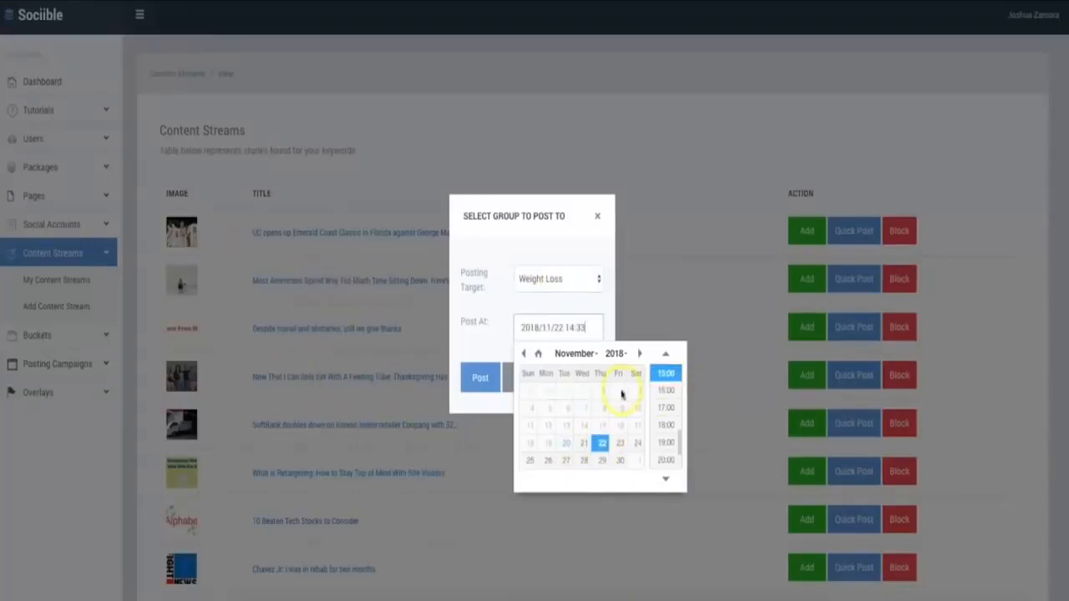
{"action": "left_click", "coordinate": [597, 216]}
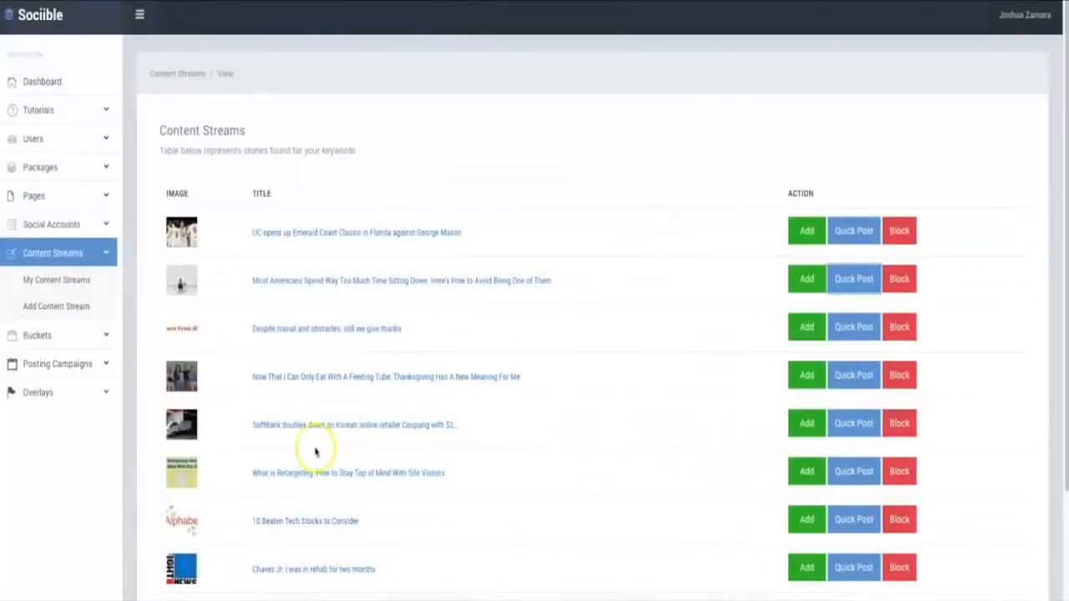
Quick-post the story "Now That I Can Only Eat With A Feeding Tube" to the Weight Loss group, scheduled for 2018/11/21 12:00
{"action": "left_click", "coordinate": [845, 376]}
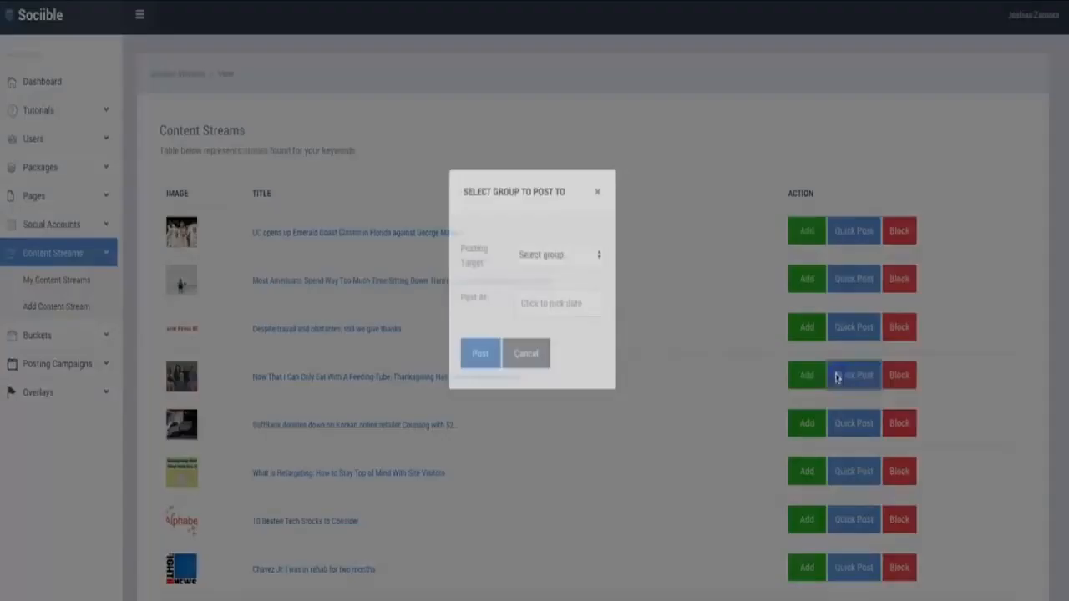
{"action": "left_click", "coordinate": [585, 279]}
{"action": "left_click", "coordinate": [577, 292]}
{"action": "left_click", "coordinate": [564, 329]}
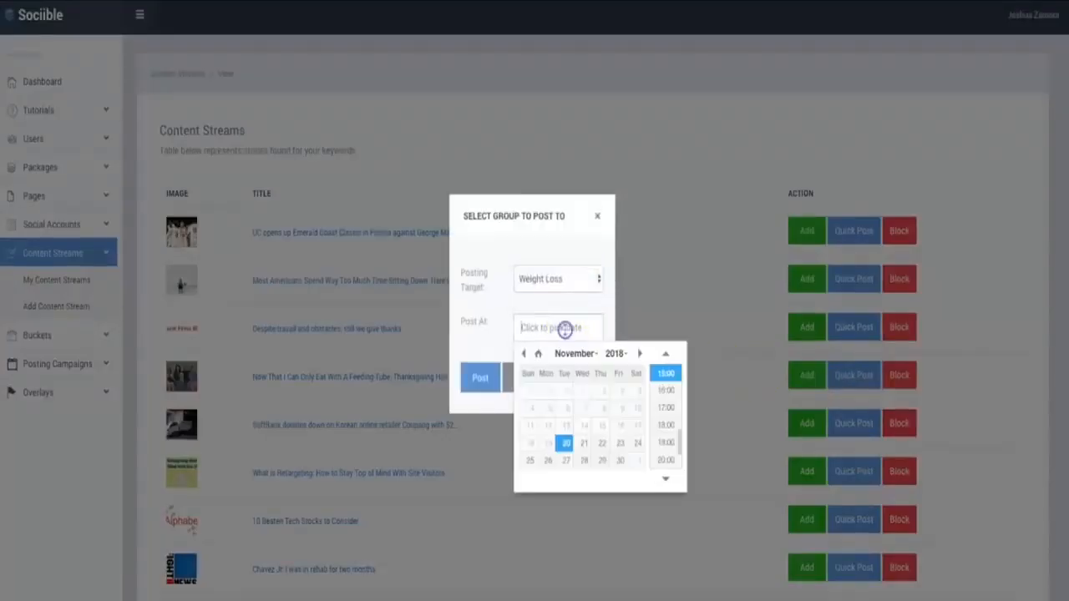
{"action": "left_click", "coordinate": [584, 443]}
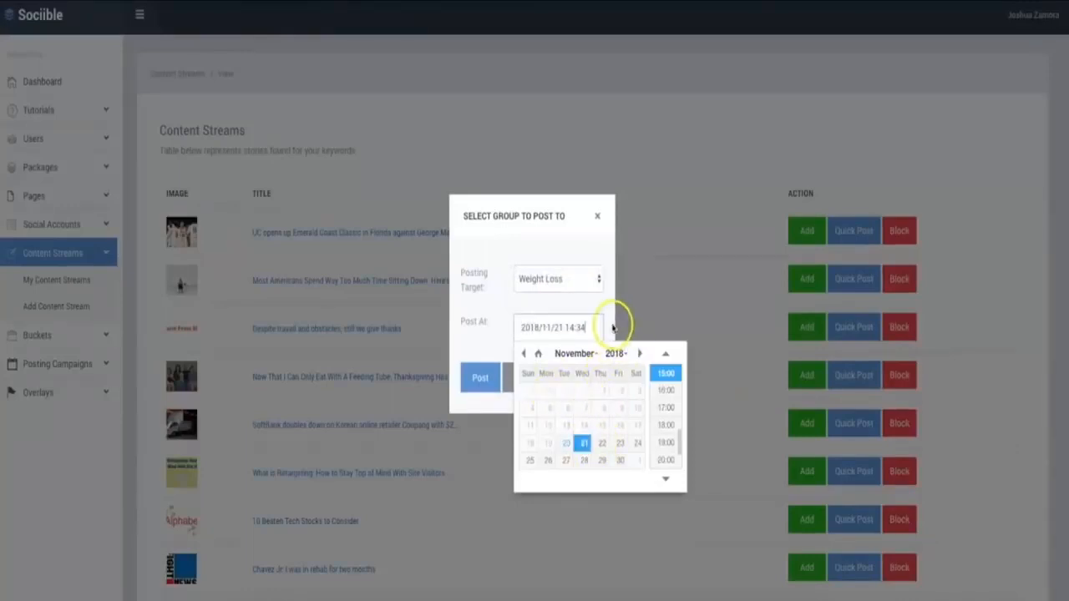
{"action": "left_click", "coordinate": [611, 327]}
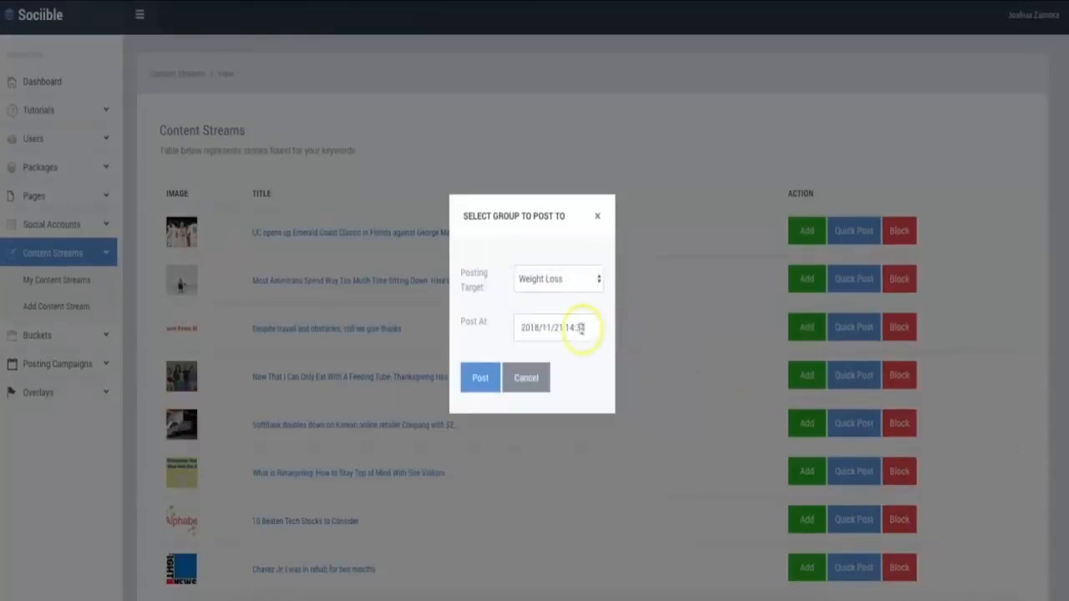
{"action": "left_click", "coordinate": [570, 327]}
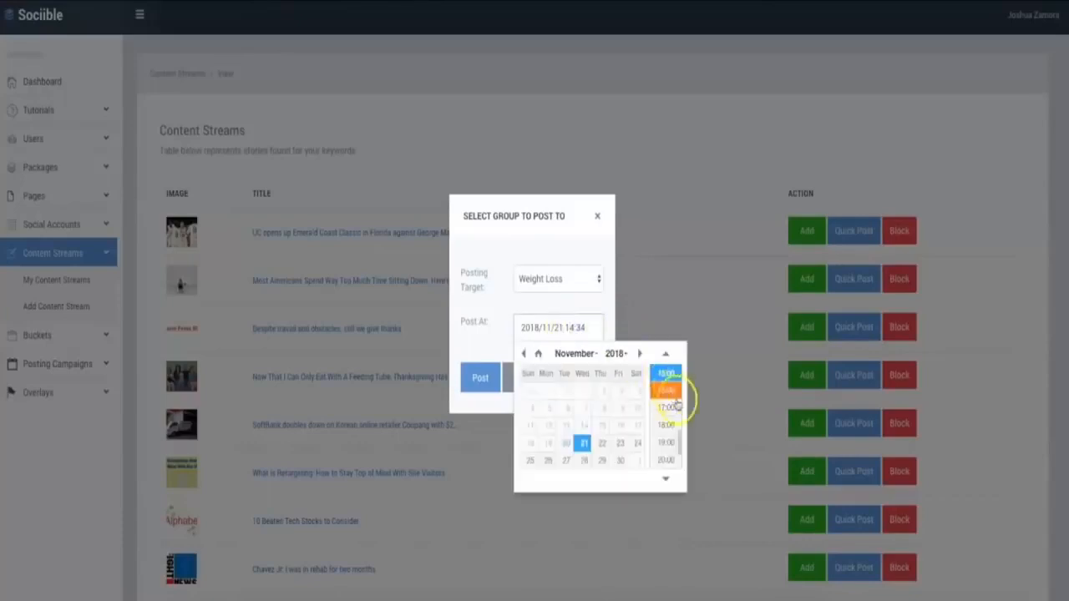
{"action": "left_click", "coordinate": [678, 441]}
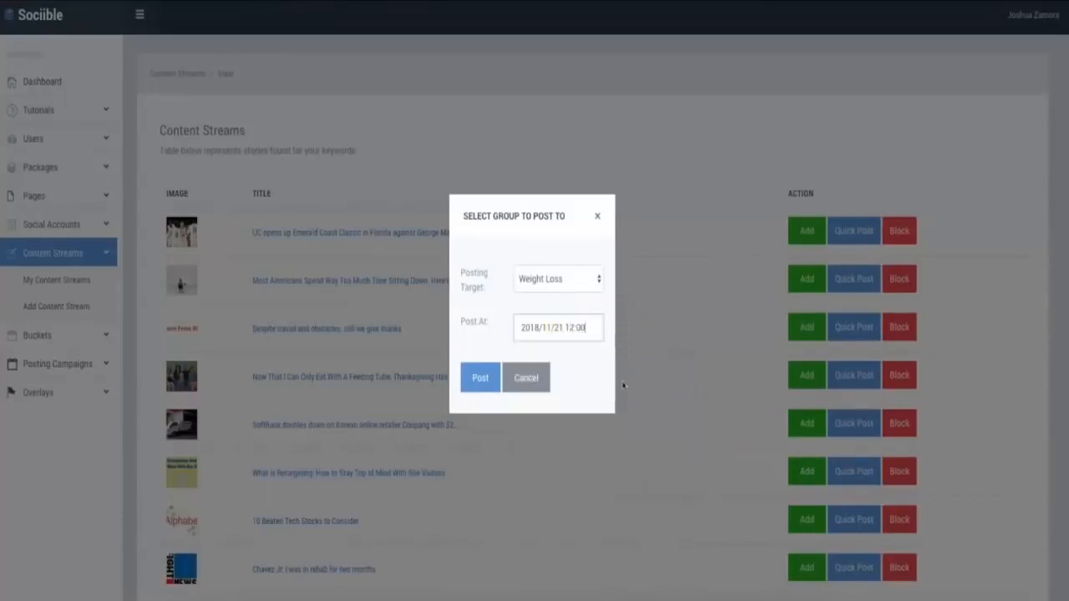
{"action": "left_click", "coordinate": [482, 380]}
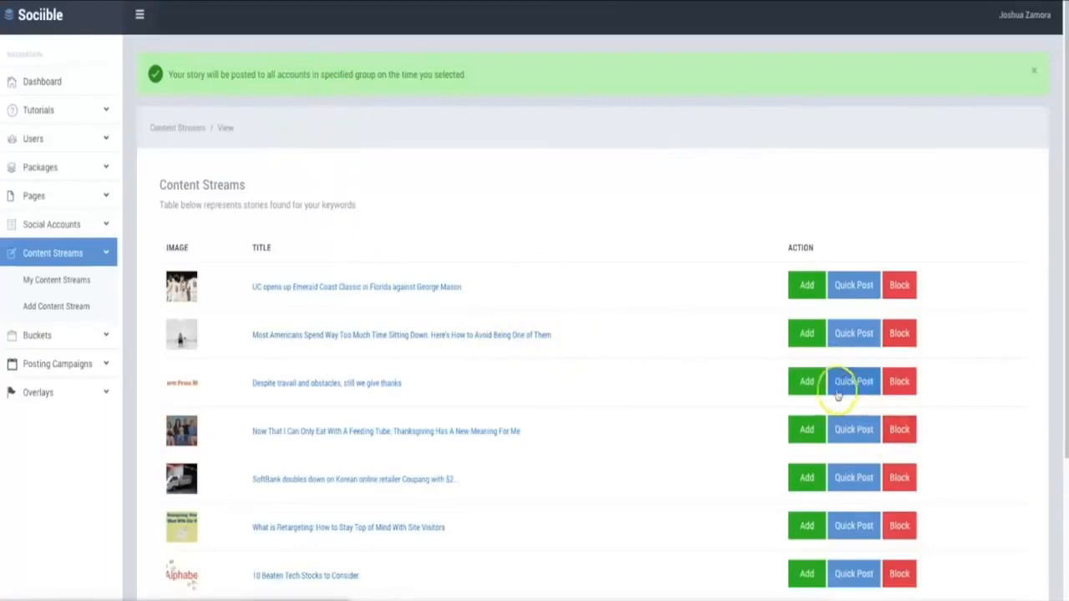
{"action": "scroll", "coordinate": [719, 401], "scroll_direction": "down", "scroll_amount": 1}
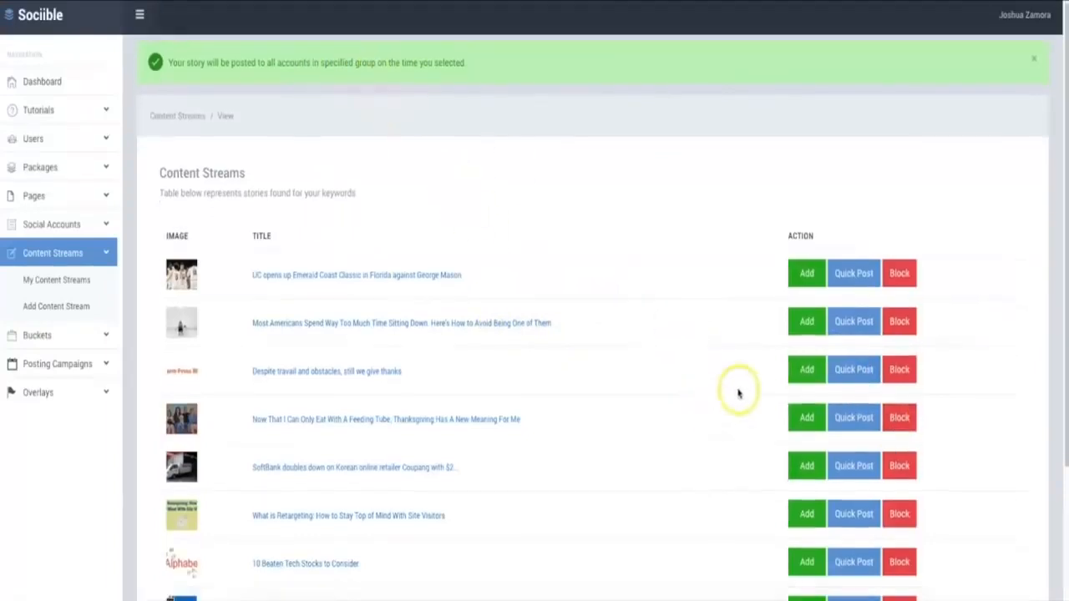
{"action": "scroll", "coordinate": [724, 404], "scroll_direction": "down", "scroll_amount": 1}
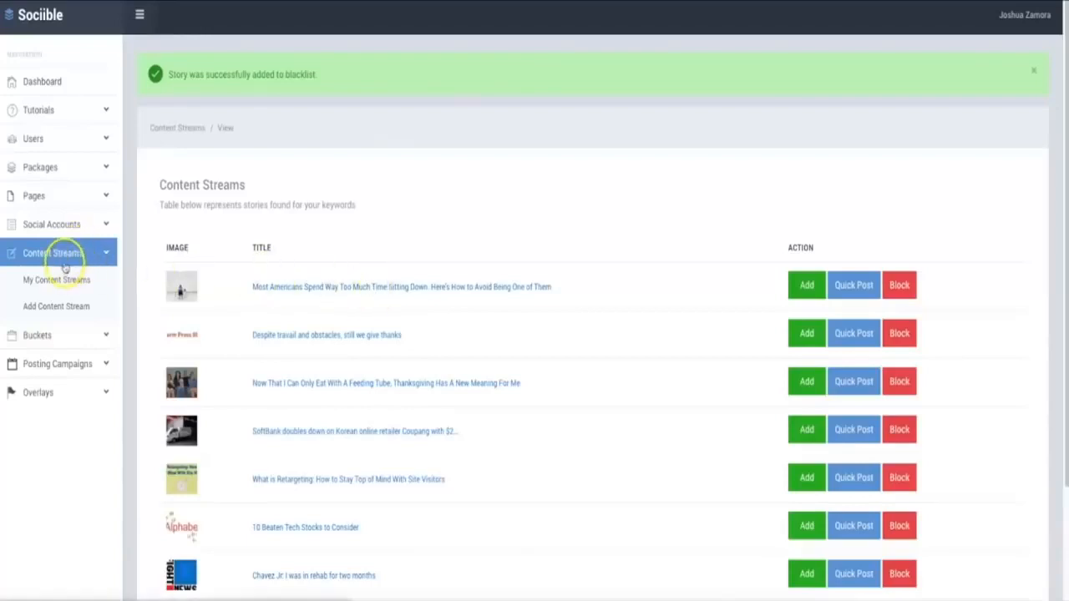
Start a new posting campaign and name it "Weight Loss Campaign"
{"action": "left_click", "coordinate": [50, 336]}
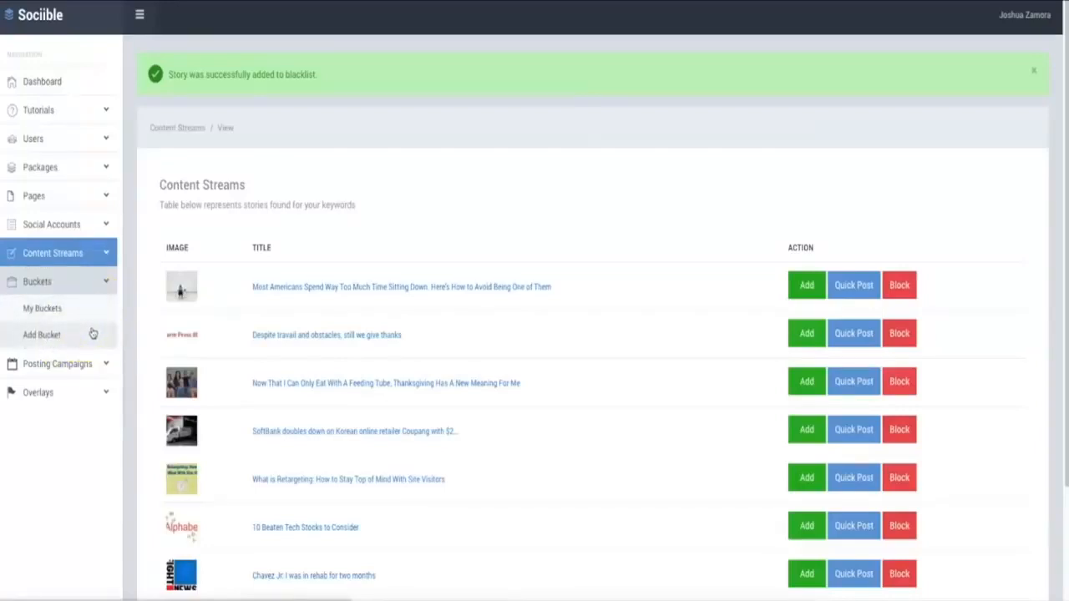
{"action": "left_click", "coordinate": [82, 369]}
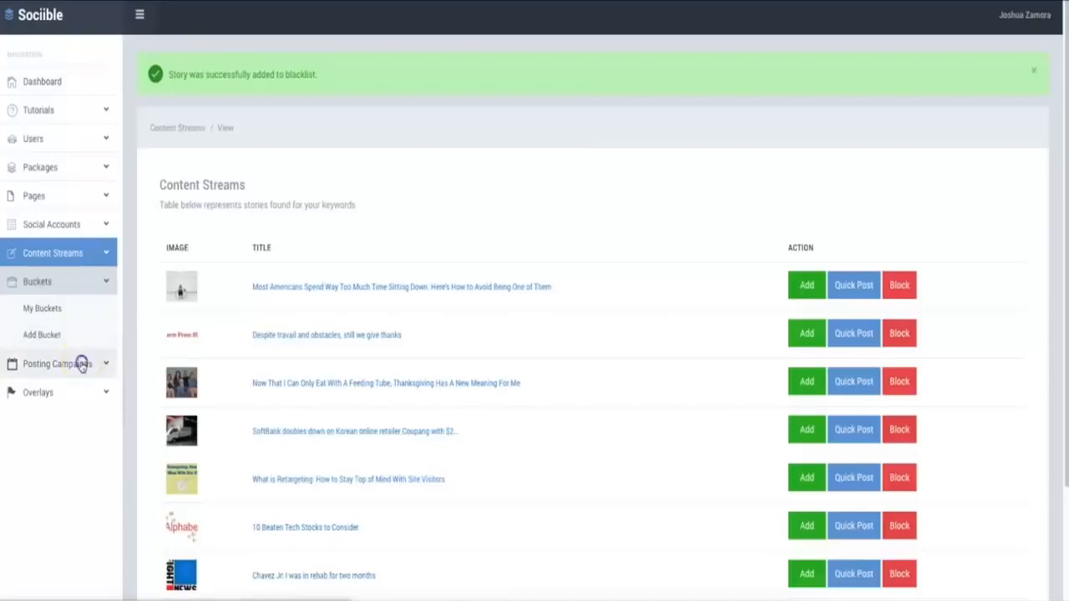
{"action": "left_click", "coordinate": [81, 365]}
{"action": "left_click", "coordinate": [44, 361]}
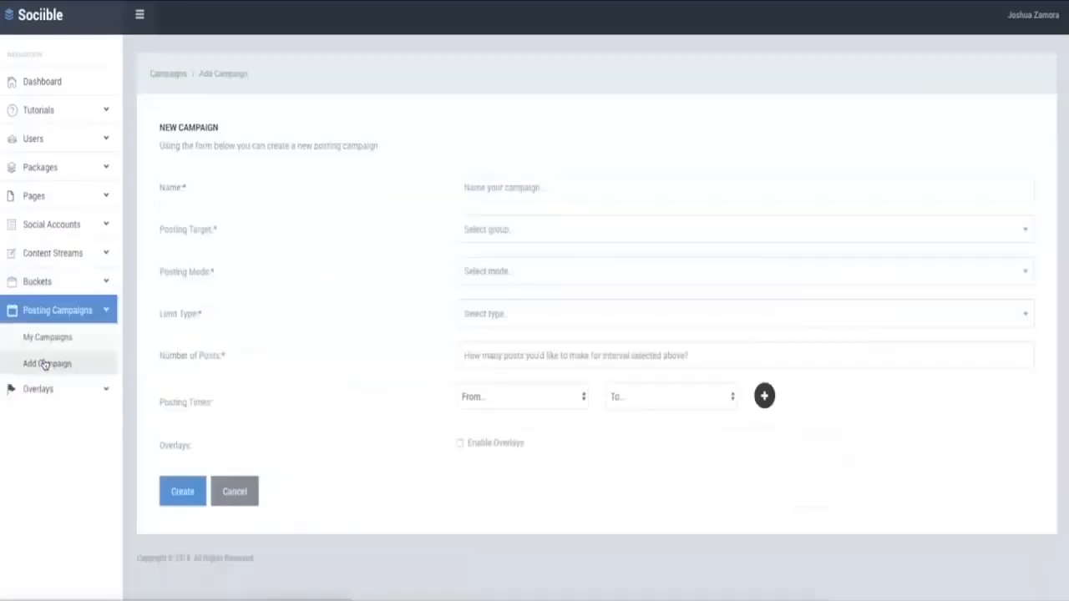
{"action": "left_click", "coordinate": [518, 188]}
{"action": "left_click", "coordinate": [506, 217]}
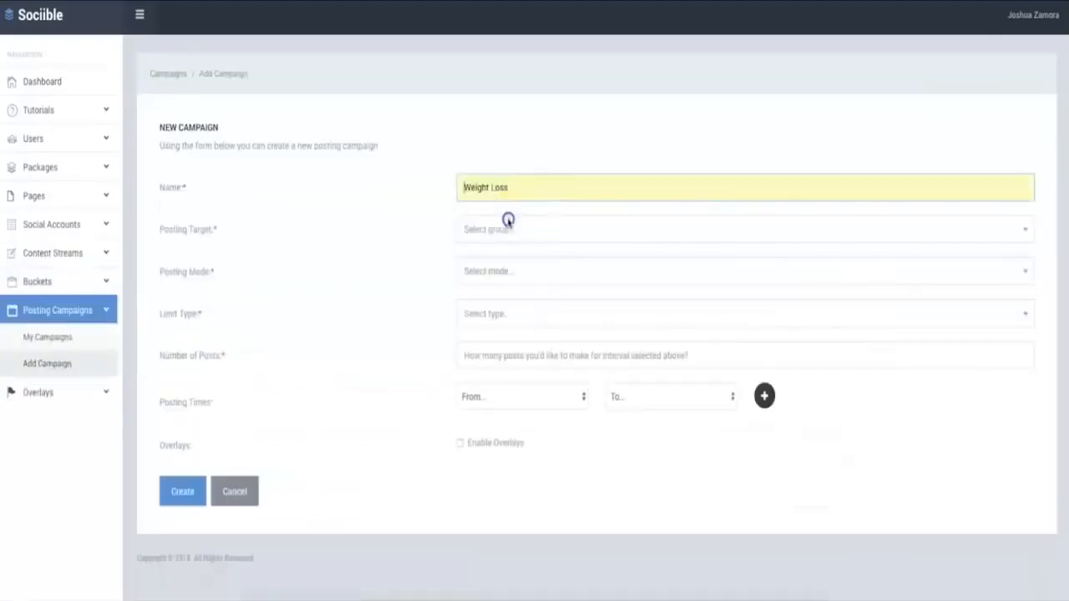
{"action": "type", "text": "Campai"}
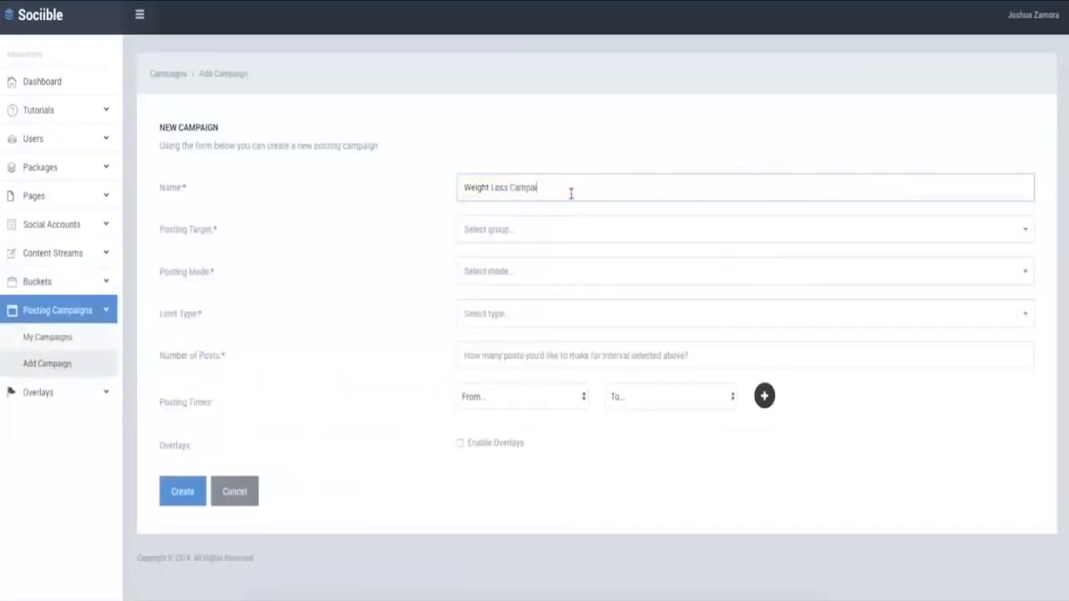
Target the campaign at the Weight Loss group and use Bucket Posting with the Weight Loss Bucket
{"action": "left_click", "coordinate": [566, 230]}
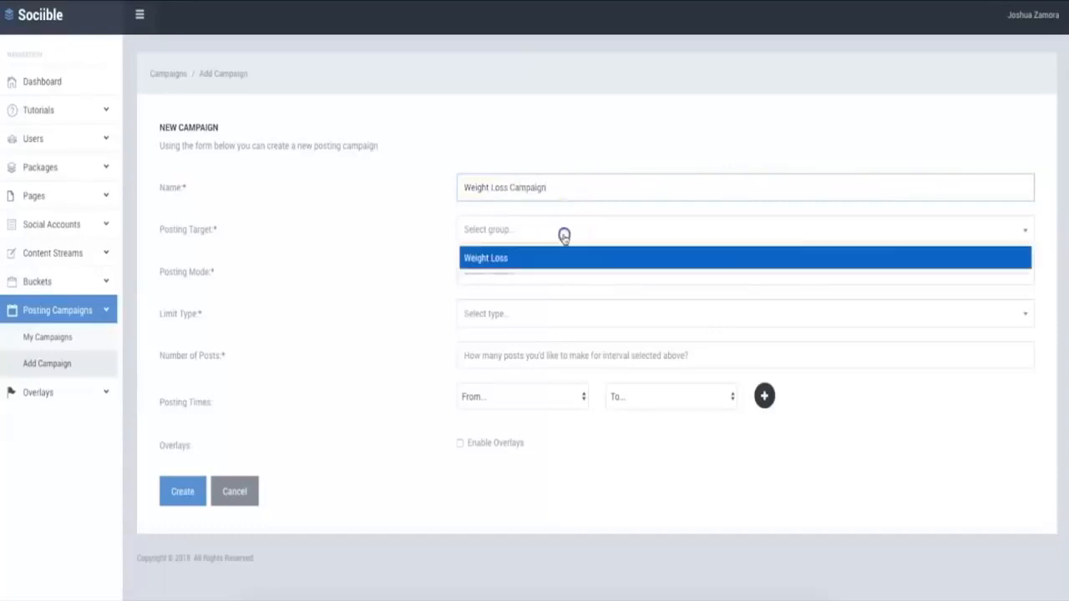
{"action": "left_click", "coordinate": [525, 257]}
{"action": "left_click", "coordinate": [518, 268]}
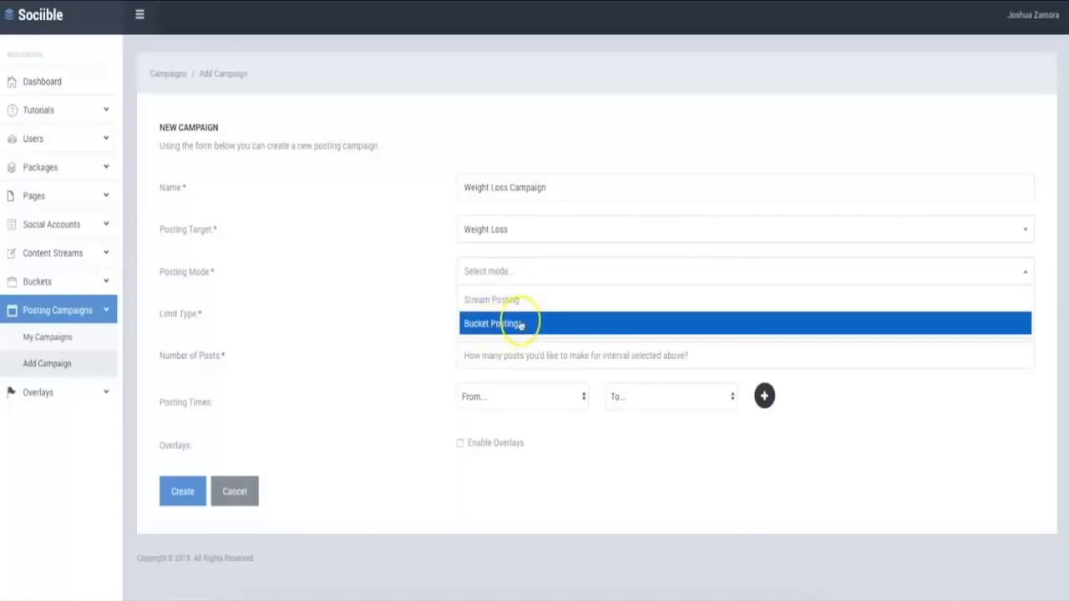
{"action": "left_click", "coordinate": [521, 301]}
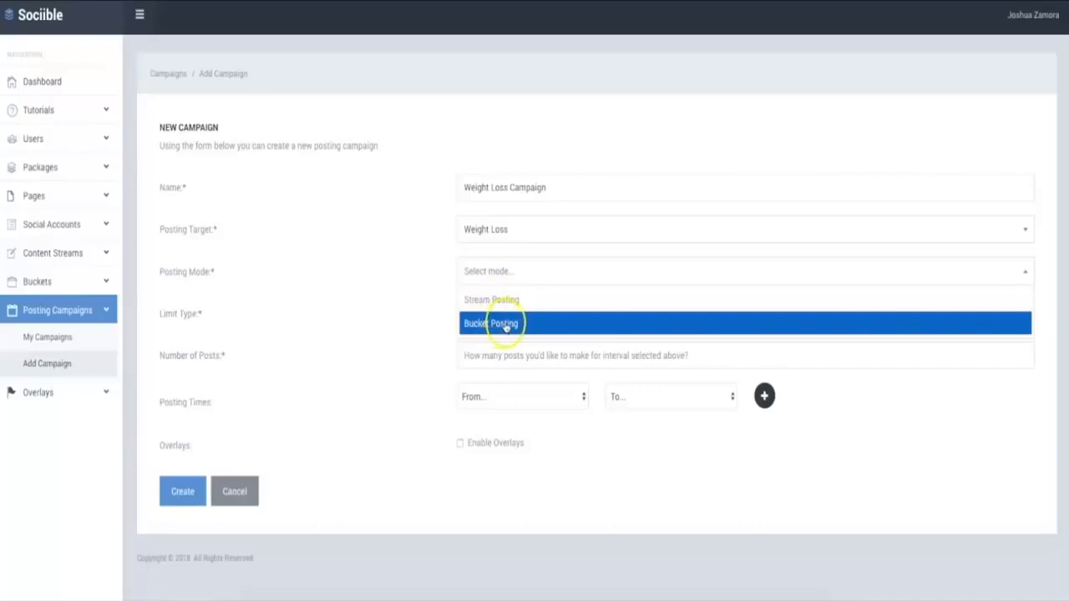
{"action": "left_click", "coordinate": [505, 326]}
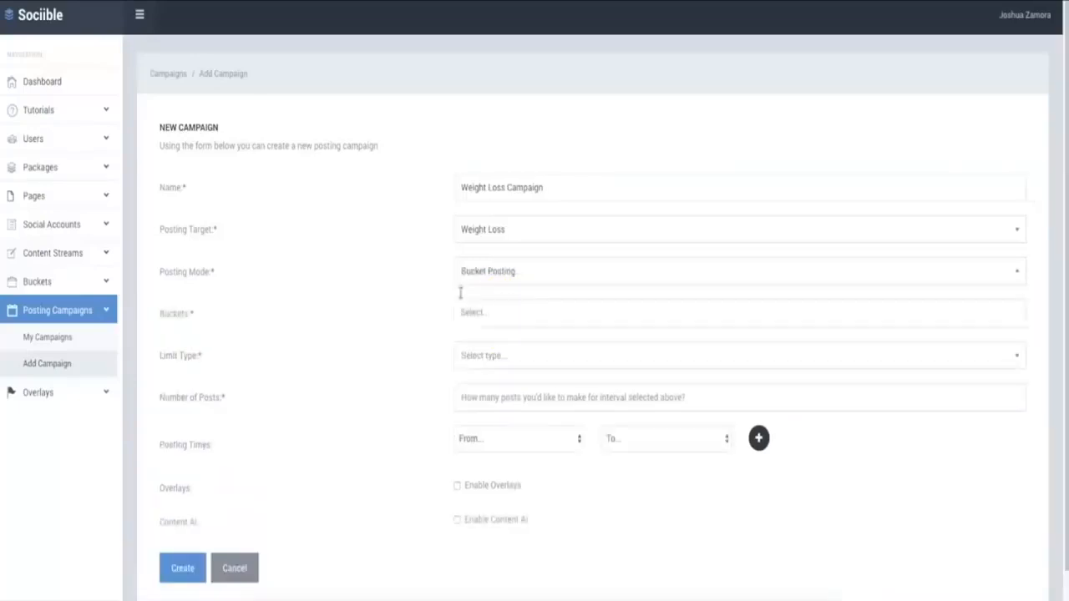
{"action": "left_click", "coordinate": [493, 313]}
{"action": "left_click", "coordinate": [493, 342]}
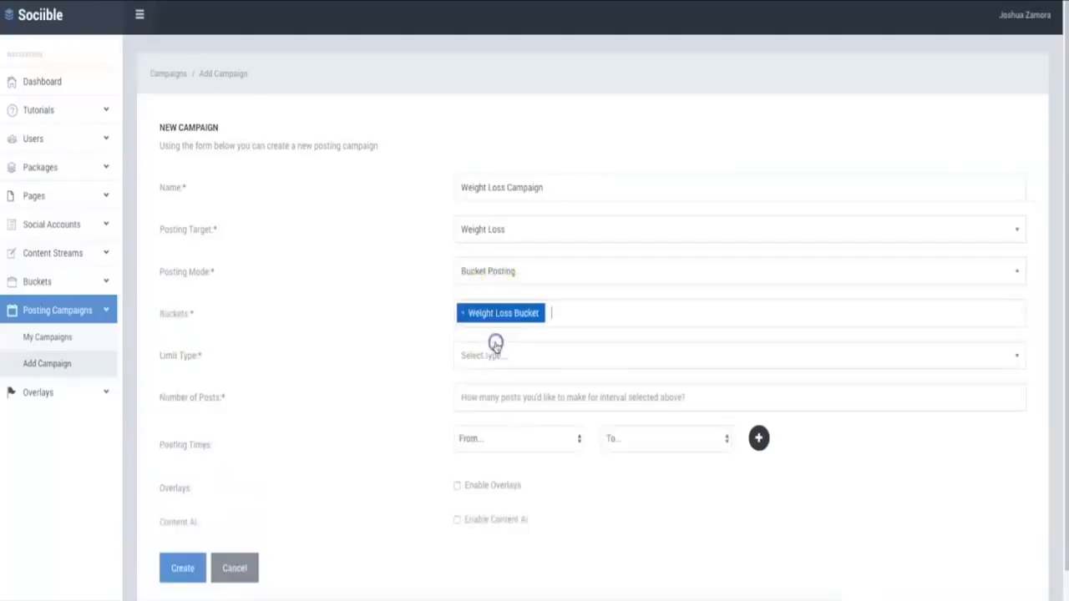
Limit the campaign per day, with the number of posts set to 2
{"action": "left_click", "coordinate": [502, 344]}
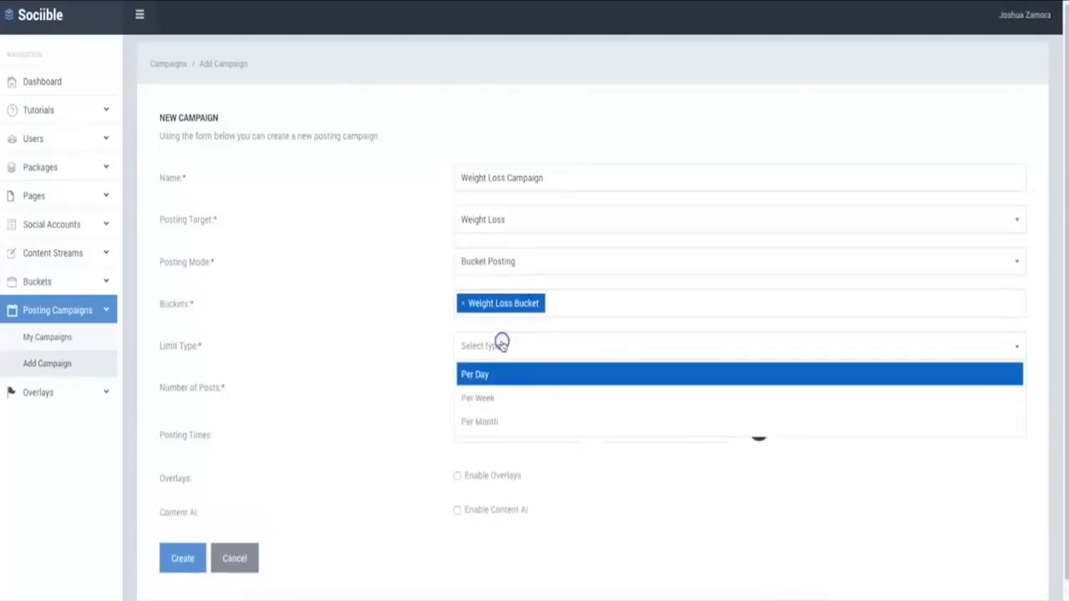
{"action": "left_click", "coordinate": [499, 375]}
{"action": "left_click", "coordinate": [501, 386]}
{"action": "type", "text": "2"}
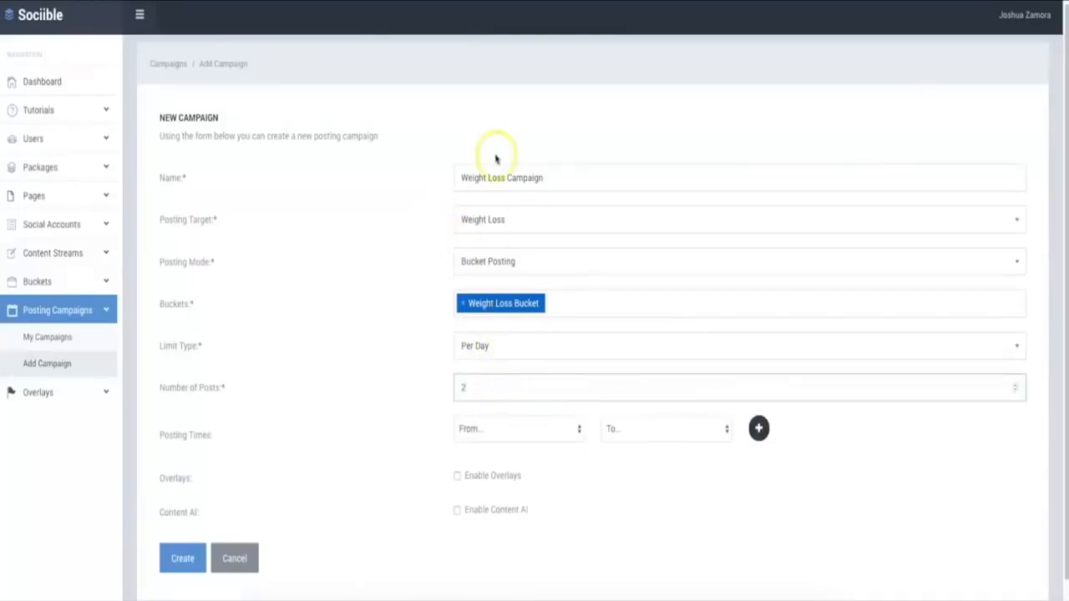
Set the campaign's first posting time window from 11 AM to 2 PM
{"action": "left_click", "coordinate": [485, 429]}
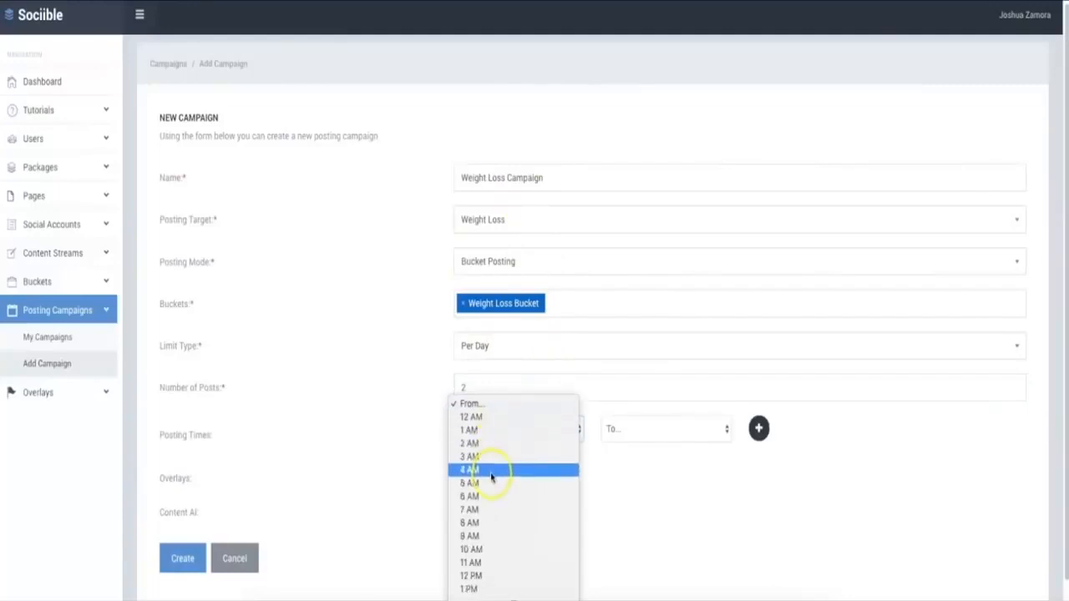
{"action": "scroll", "coordinate": [494, 501], "scroll_direction": "down", "scroll_amount": 1}
{"action": "left_click", "coordinate": [493, 538]}
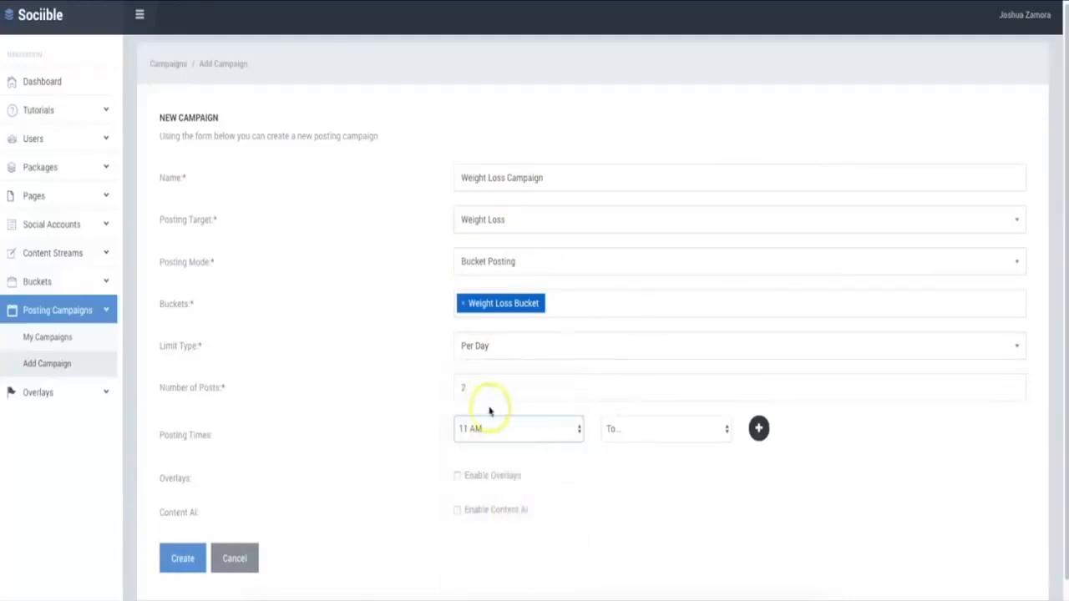
{"action": "left_click", "coordinate": [669, 430]}
{"action": "scroll", "coordinate": [650, 492], "scroll_direction": "down", "scroll_amount": 2}
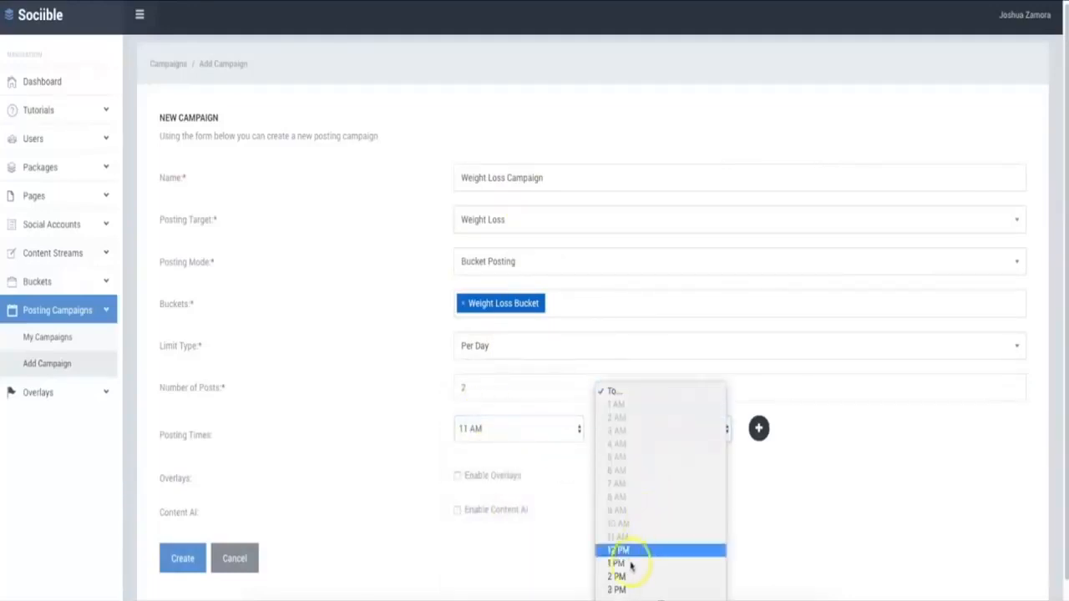
{"action": "left_click", "coordinate": [616, 577]}
Add a second posting time window to the campaign, from 6 PM to 9 PM
{"action": "left_click", "coordinate": [758, 428]}
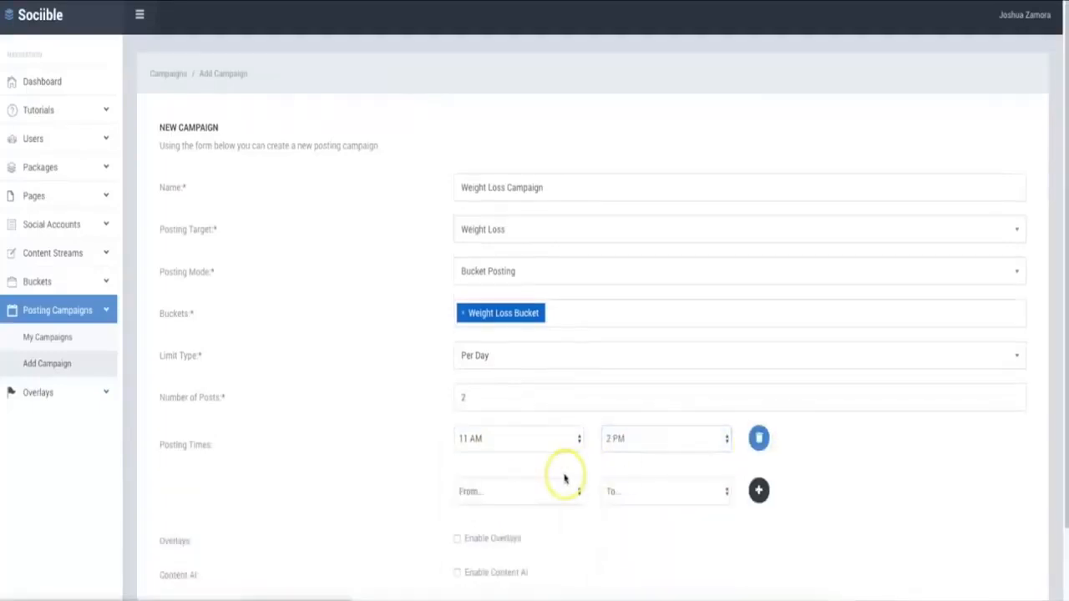
{"action": "scroll", "coordinate": [566, 476], "scroll_direction": "down", "scroll_amount": 1}
{"action": "left_click", "coordinate": [517, 469]}
{"action": "scroll", "coordinate": [514, 492], "scroll_direction": "down", "scroll_amount": 3}
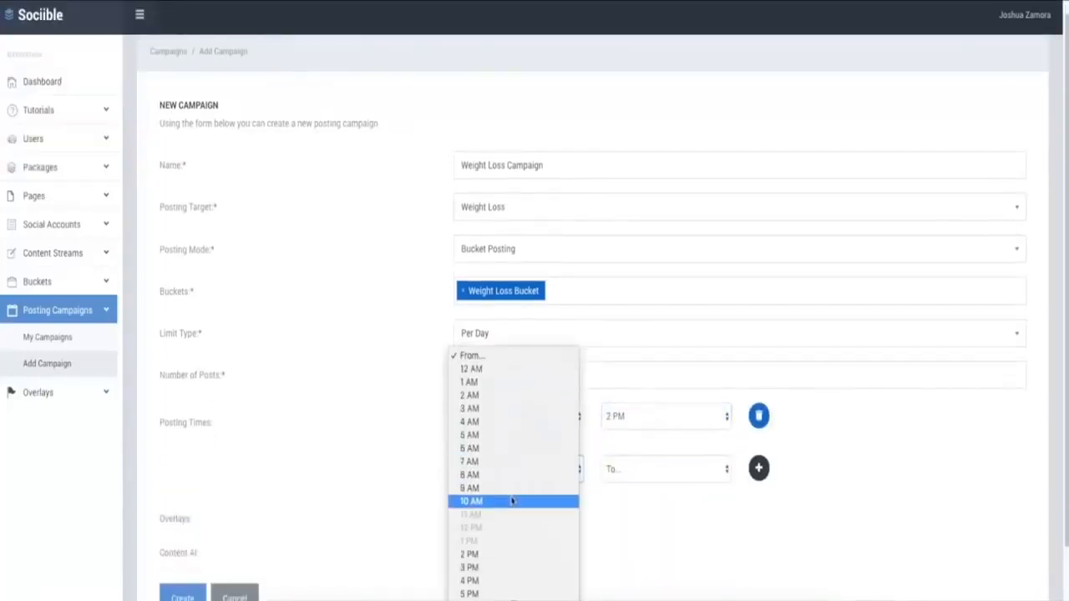
{"action": "scroll", "coordinate": [512, 501], "scroll_direction": "down", "scroll_amount": 3}
{"action": "left_click", "coordinate": [494, 535]}
{"action": "left_click", "coordinate": [669, 470]}
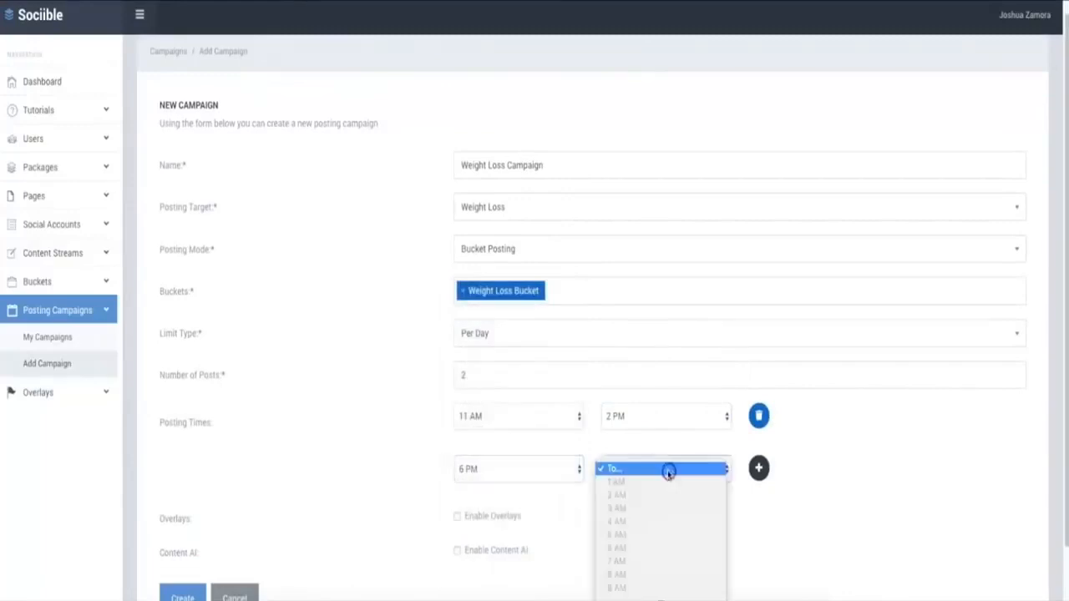
{"action": "scroll", "coordinate": [654, 526], "scroll_direction": "down", "scroll_amount": 3}
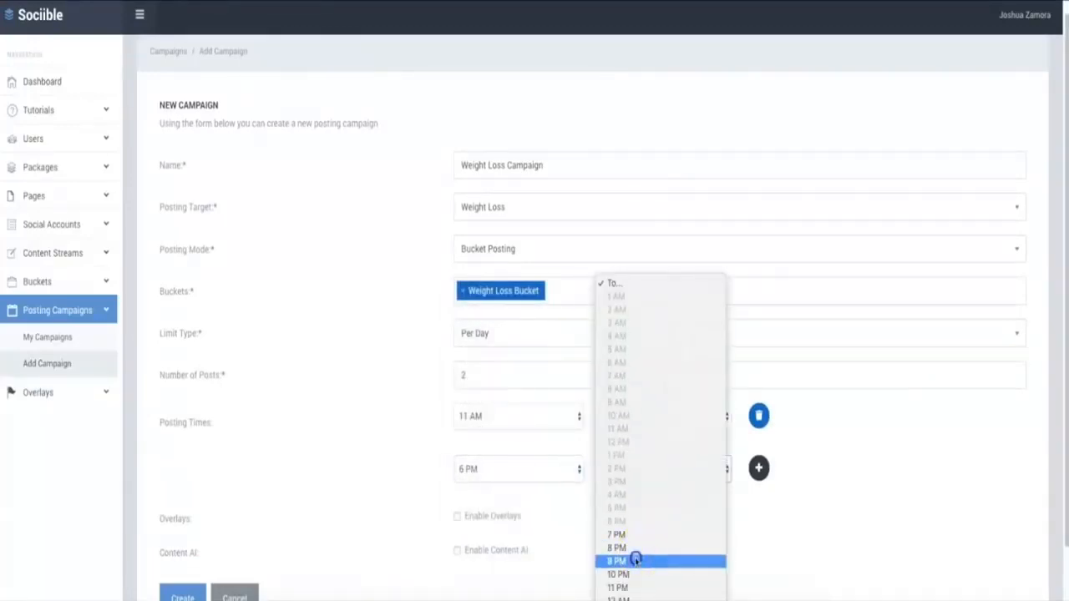
{"action": "left_click", "coordinate": [635, 560]}
Enable overlays for the campaign and set the share of posts with overlays to 50%
{"action": "scroll", "coordinate": [659, 511], "scroll_direction": "down", "scroll_amount": 1}
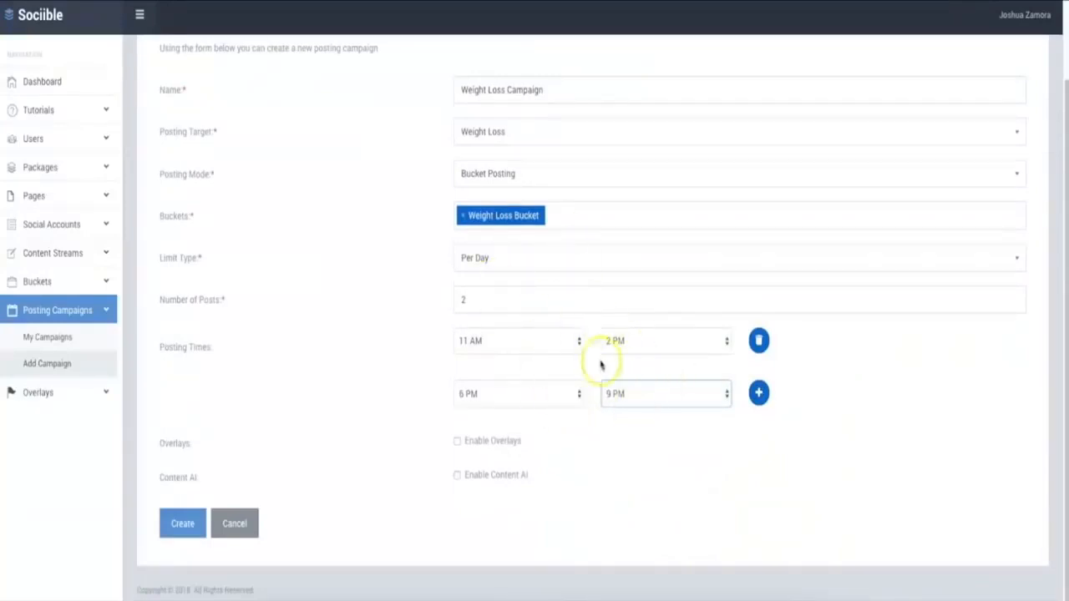
{"action": "left_click", "coordinate": [458, 442]}
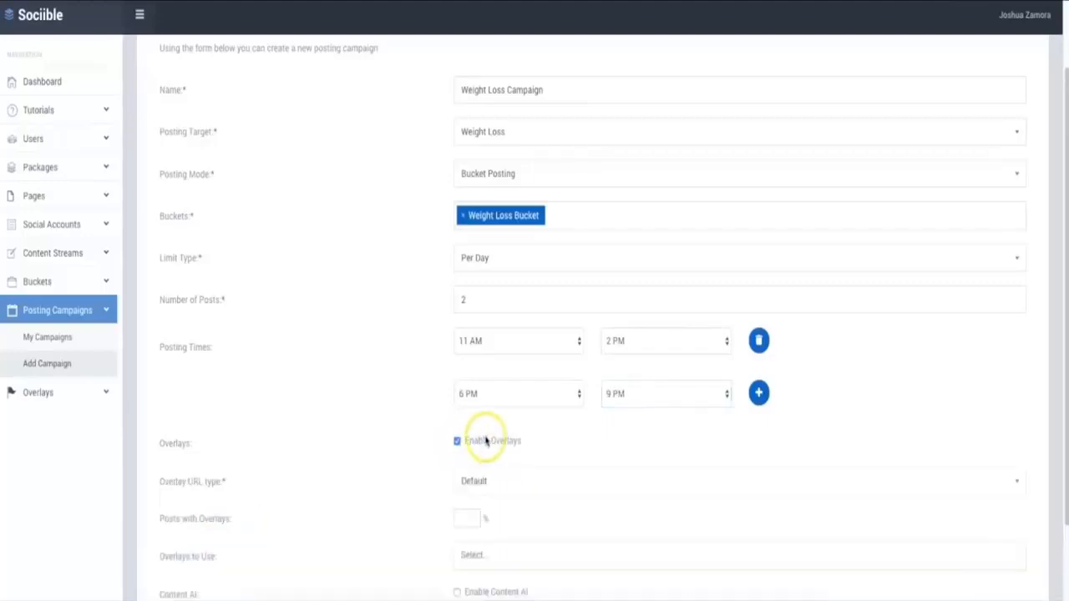
{"action": "scroll", "coordinate": [472, 440], "scroll_direction": "down", "scroll_amount": 1}
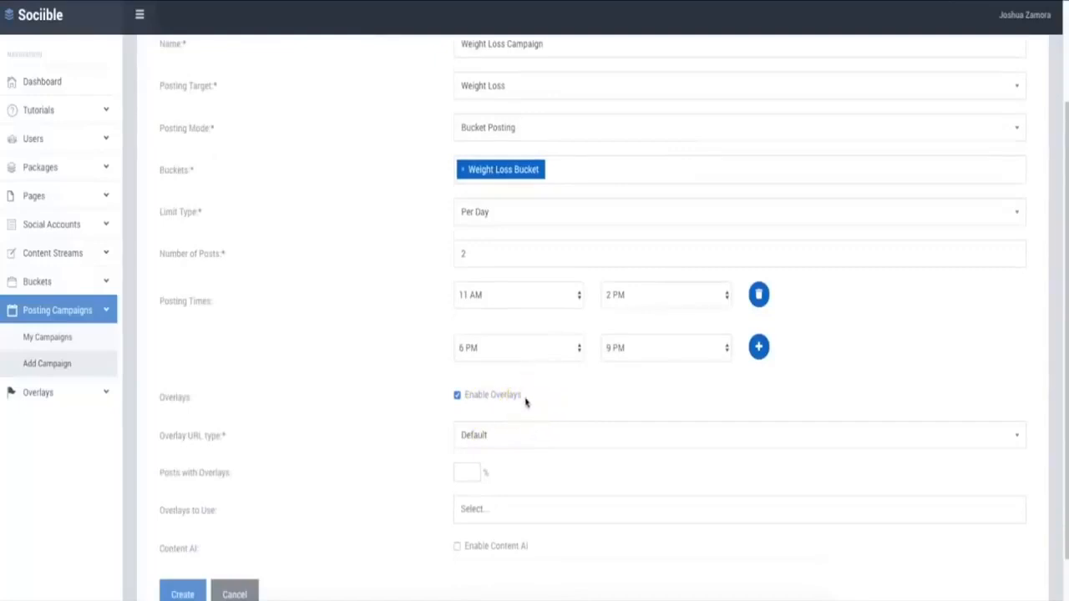
{"action": "scroll", "coordinate": [526, 402], "scroll_direction": "down", "scroll_amount": 1}
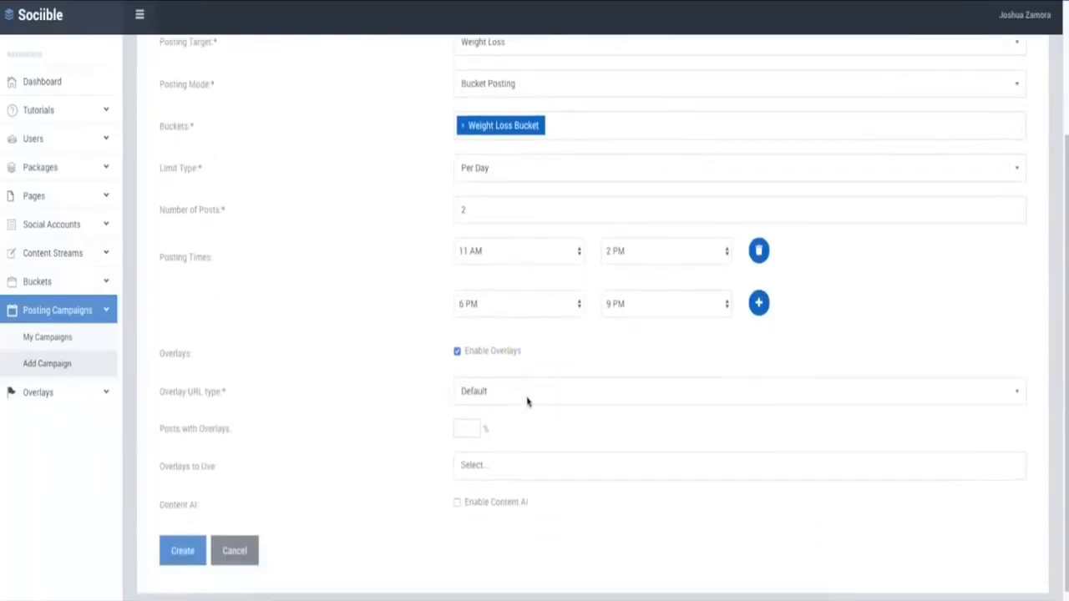
{"action": "left_click", "coordinate": [463, 430]}
{"action": "left_click", "coordinate": [400, 429]}
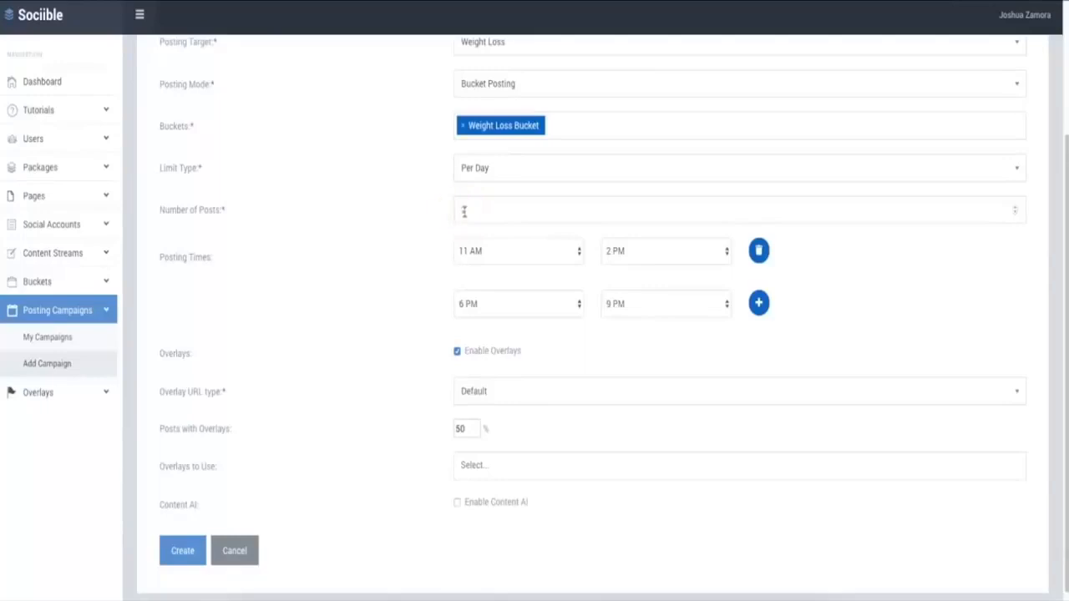
Choose Weight Loss Optin as the overlay to use in the campaign
{"action": "left_click", "coordinate": [472, 464]}
{"action": "left_click", "coordinate": [497, 495]}
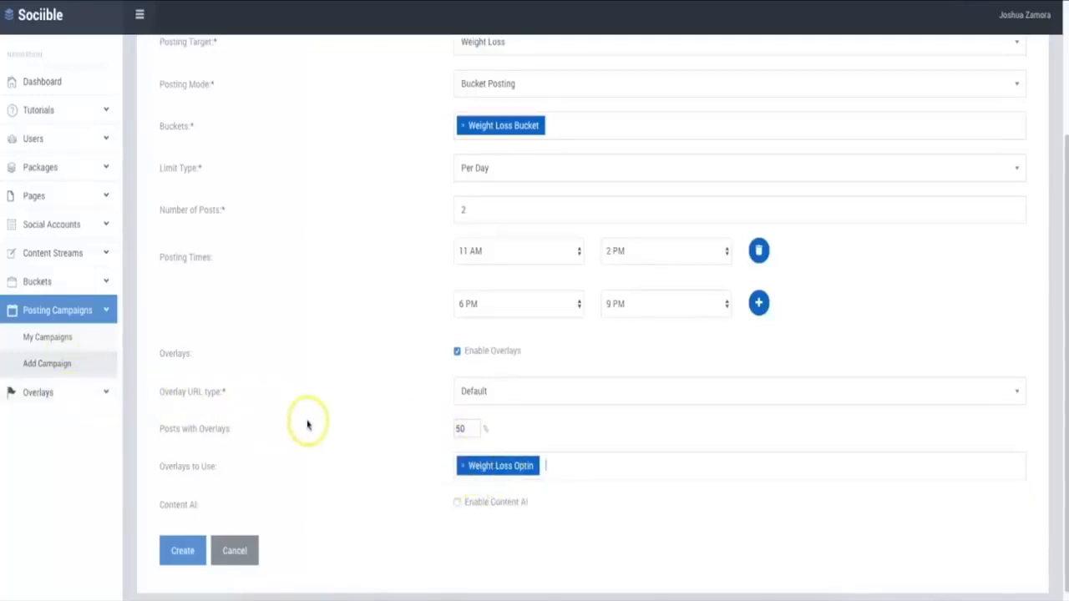
{"action": "left_click", "coordinate": [518, 468]}
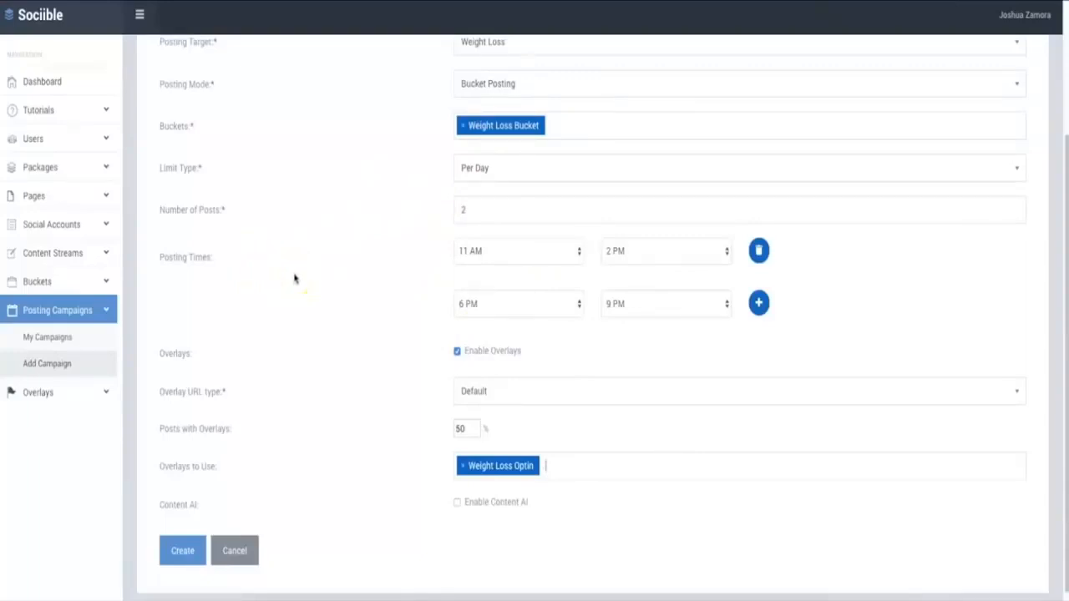
{"action": "left_click", "coordinate": [486, 466]}
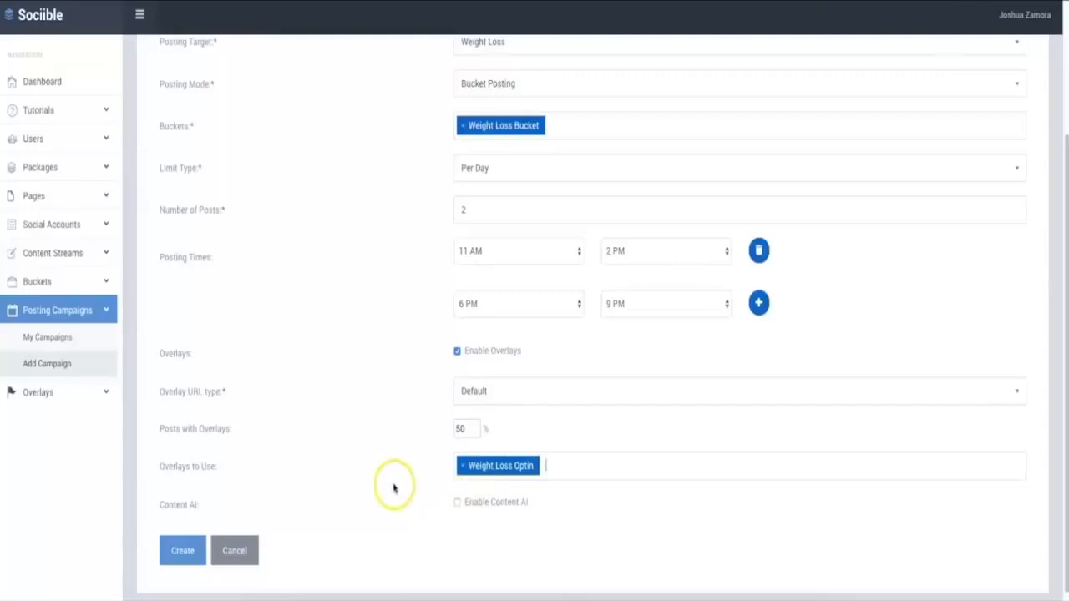
Check the completed campaign form and create the campaign
{"action": "scroll", "coordinate": [334, 413], "scroll_direction": "up", "scroll_amount": 3}
{"action": "scroll", "coordinate": [400, 311], "scroll_direction": "down", "scroll_amount": 3}
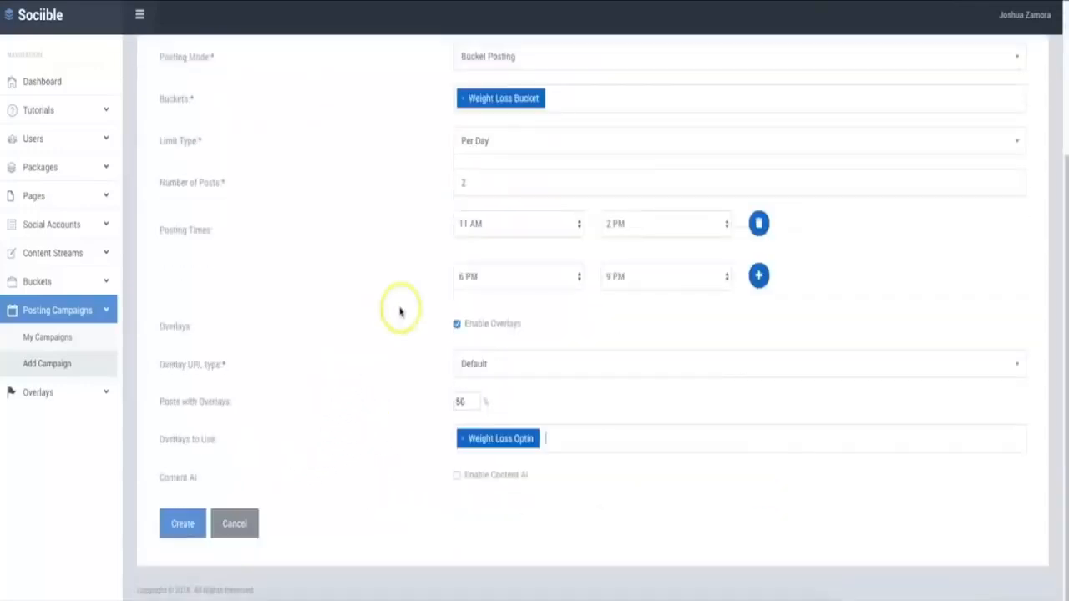
{"action": "left_click", "coordinate": [184, 522]}
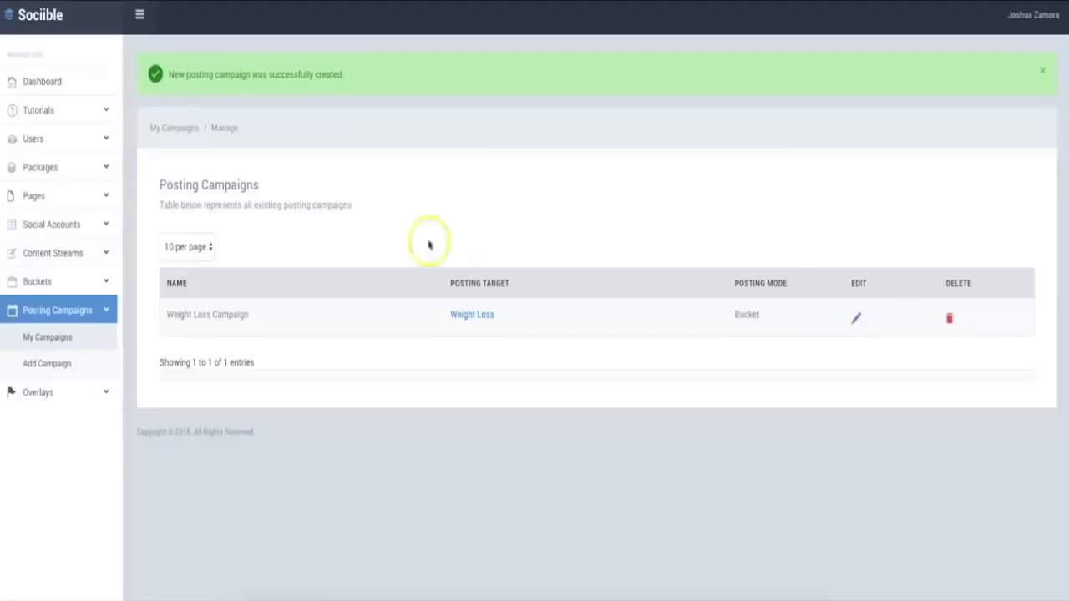
Open the existing Weight Loss Optin overlay for editing and look over its setting groups and form preview
{"action": "left_click", "coordinate": [46, 398]}
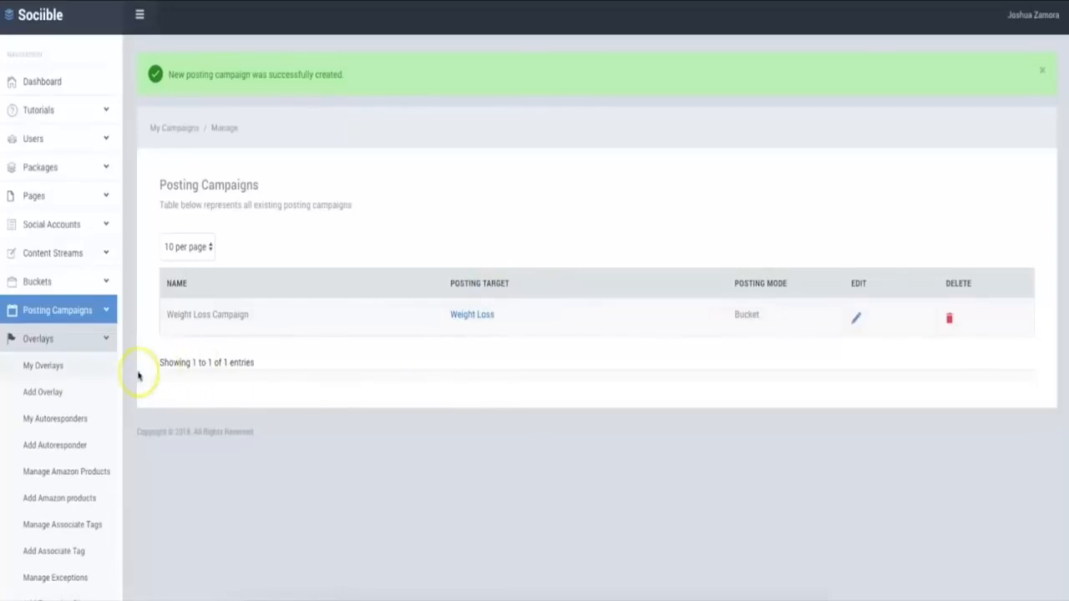
{"action": "left_click", "coordinate": [46, 366]}
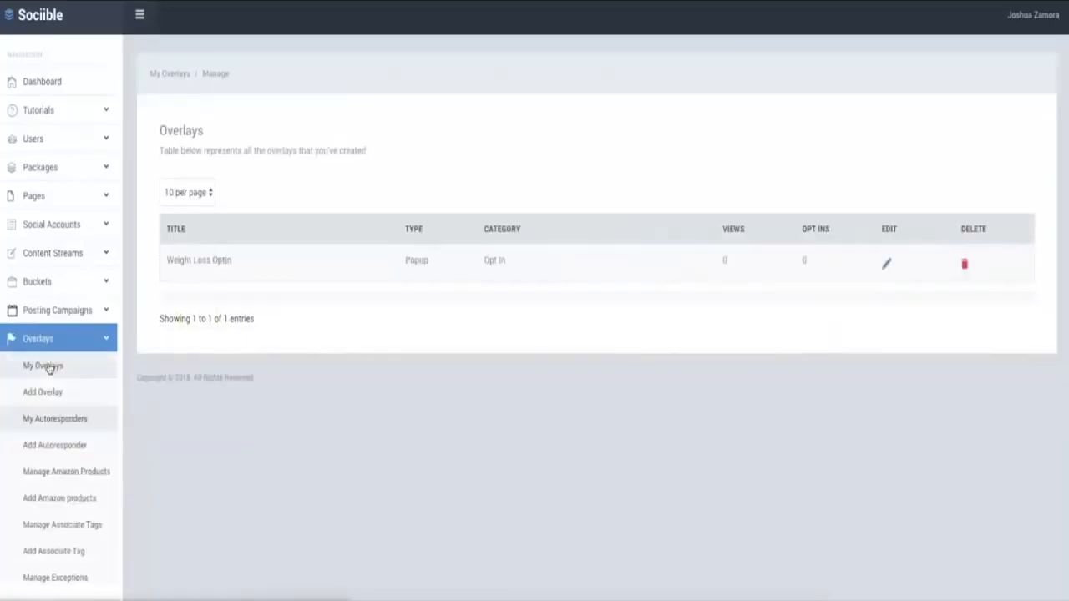
{"action": "left_click", "coordinate": [888, 264]}
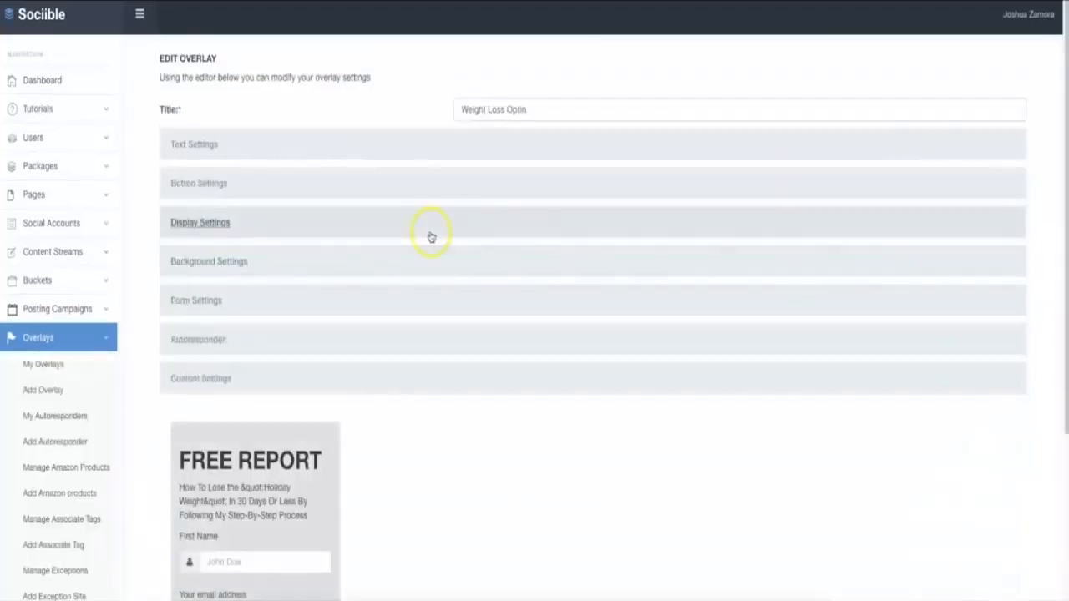
{"action": "scroll", "coordinate": [379, 244], "scroll_direction": "down", "scroll_amount": 2}
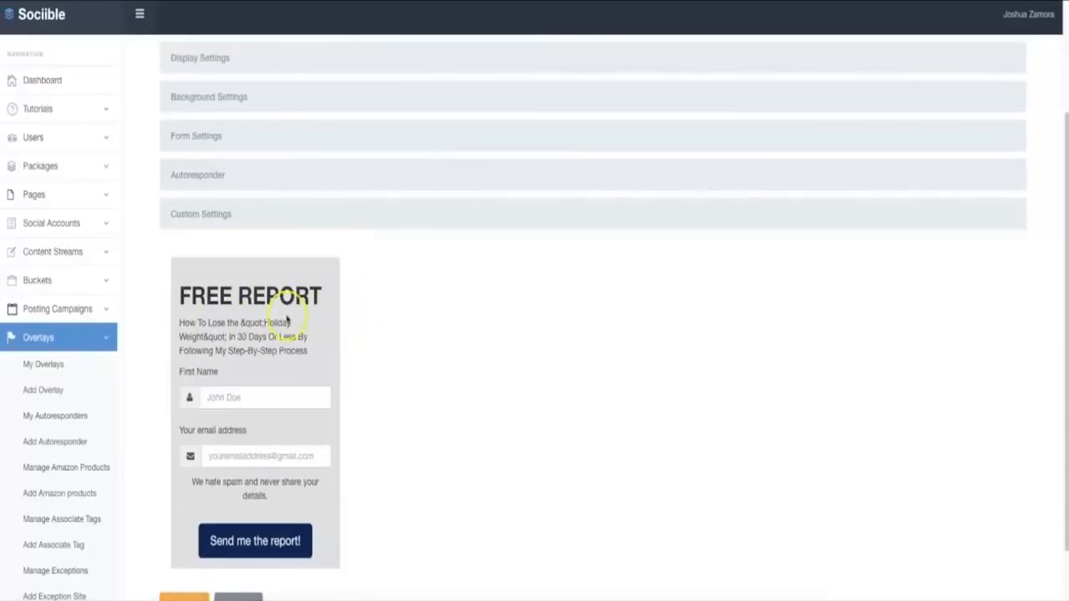
{"action": "scroll", "coordinate": [286, 318], "scroll_direction": "down", "scroll_amount": 1}
{"action": "scroll", "coordinate": [281, 251], "scroll_direction": "up", "scroll_amount": 3}
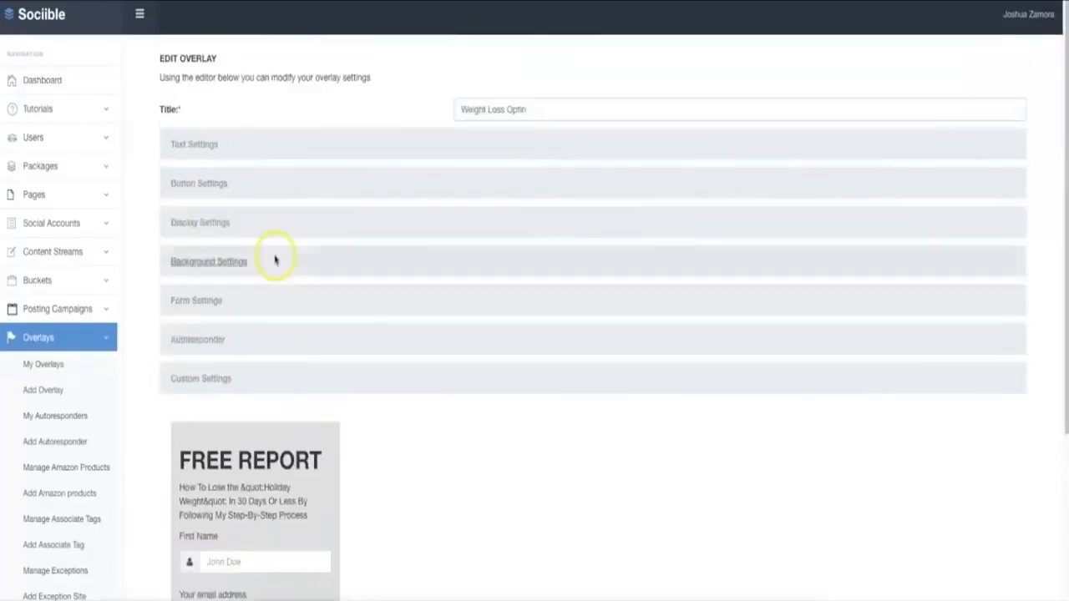
Examine the overlay's display settings, including position, delay, exit intent, scroll percentage and close button
{"action": "left_click", "coordinate": [212, 224]}
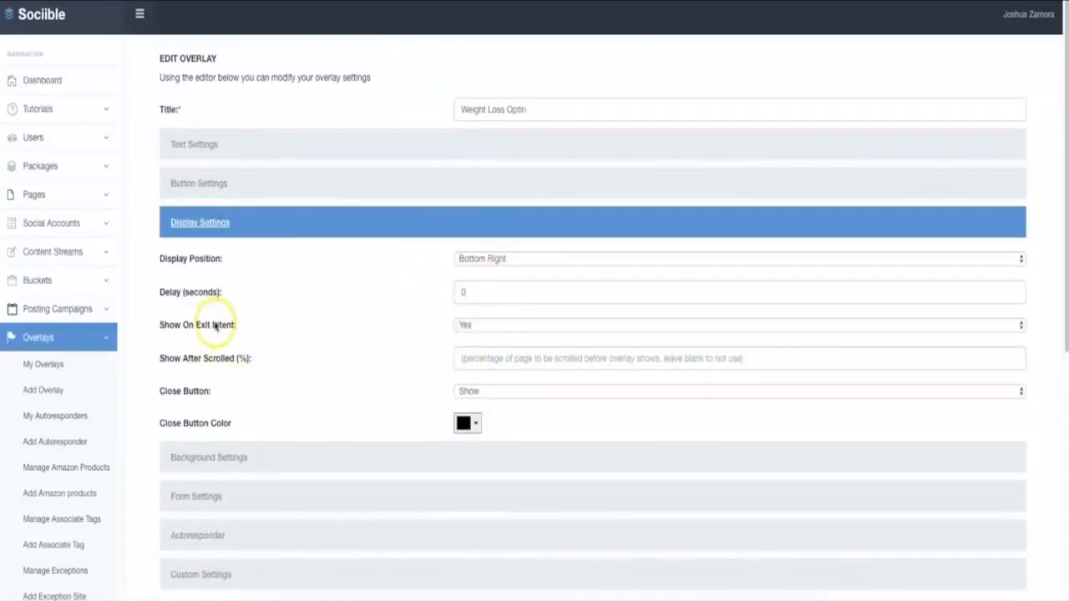
{"action": "left_click", "coordinate": [224, 293]}
{"action": "left_click_drag", "start_coordinate": [223, 293], "coordinate": [172, 294]}
{"action": "left_click", "coordinate": [187, 292]}
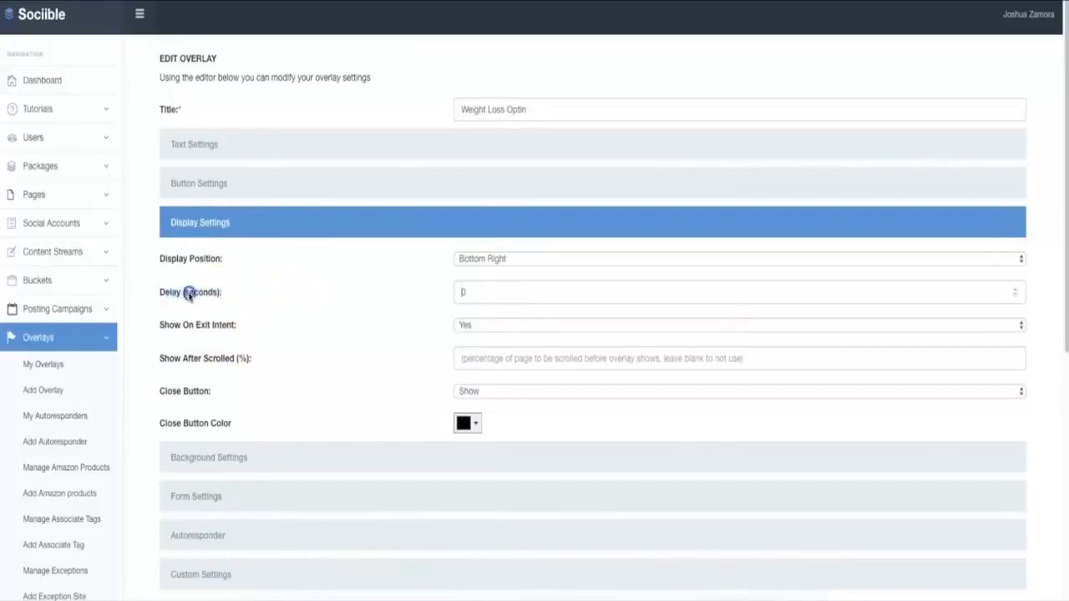
{"action": "left_click_drag", "start_coordinate": [256, 365], "coordinate": [171, 362]}
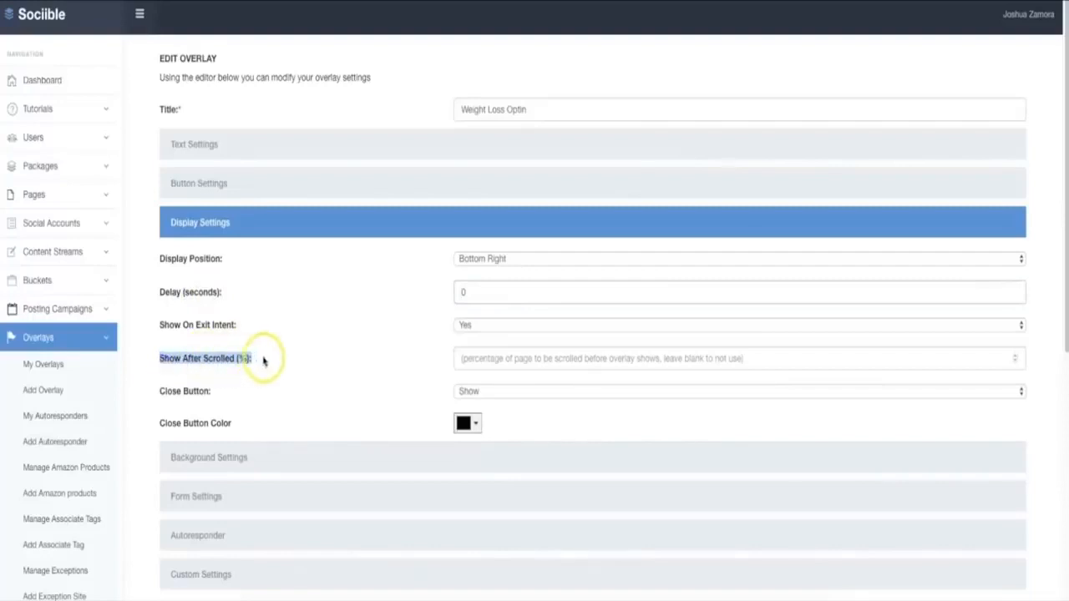
{"action": "left_click_drag", "start_coordinate": [238, 393], "coordinate": [163, 392]}
{"action": "left_click", "coordinate": [206, 398]}
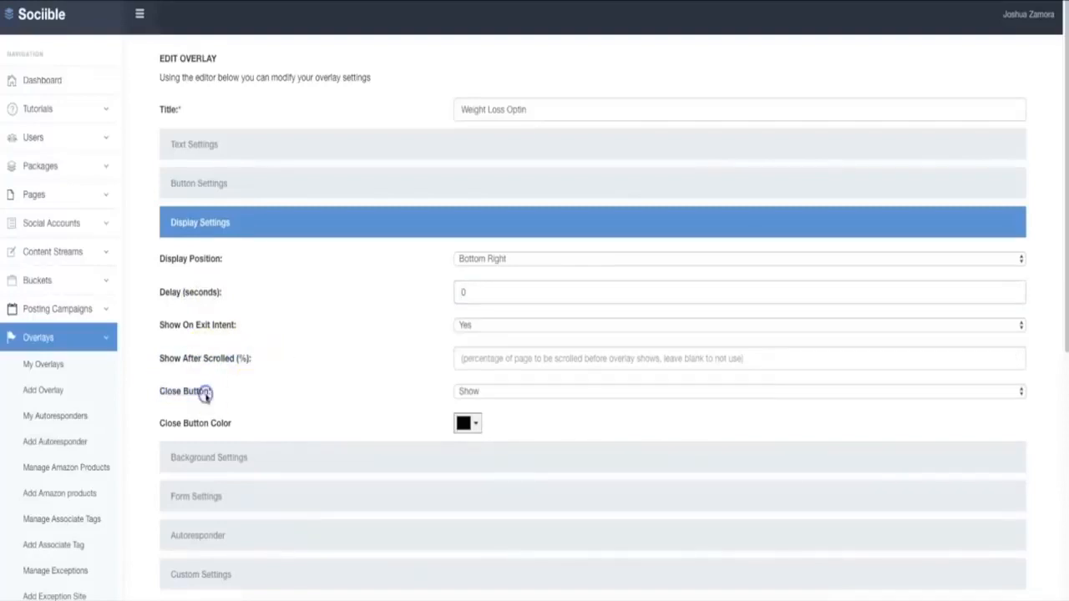
{"action": "left_click", "coordinate": [222, 223]}
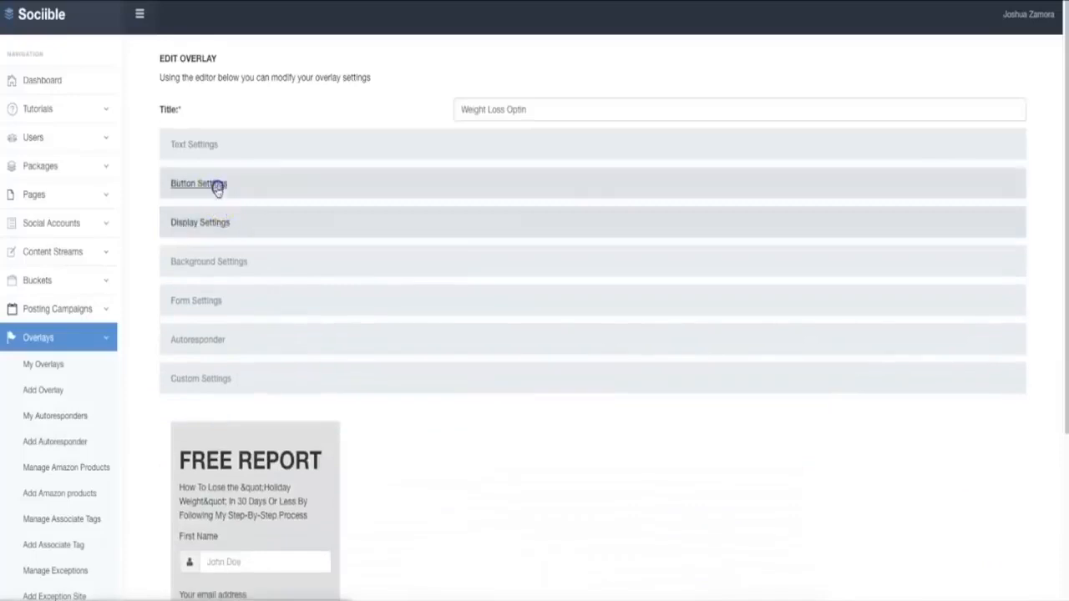
Examine the overlay's button settings for text, colors and target alongside the popup preview
{"action": "left_click", "coordinate": [215, 185]}
{"action": "scroll", "coordinate": [322, 276], "scroll_direction": "down", "scroll_amount": 5}
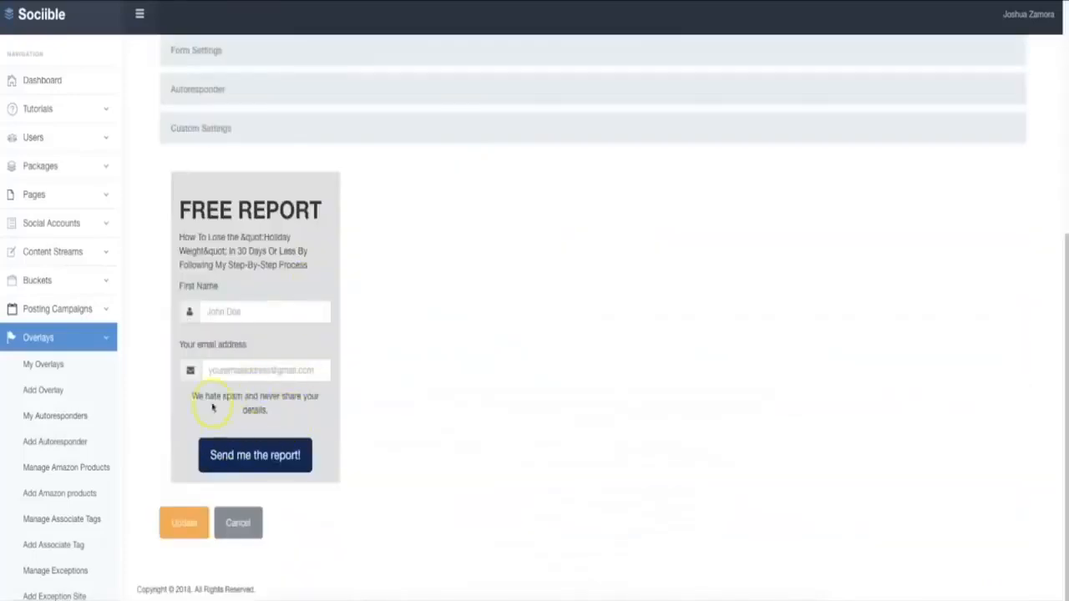
{"action": "scroll", "coordinate": [284, 314], "scroll_direction": "up", "scroll_amount": 5}
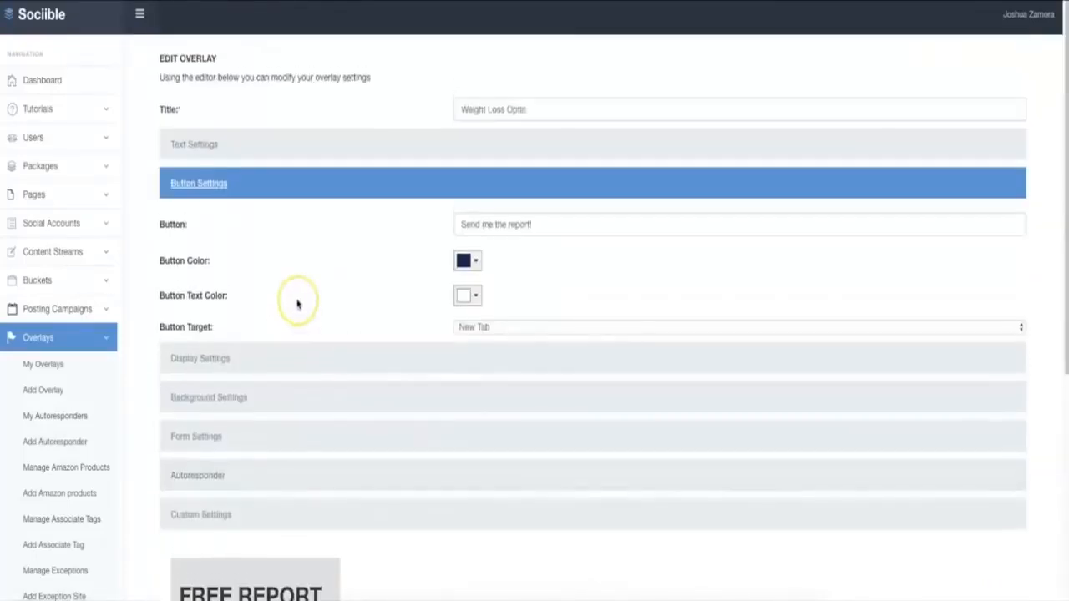
{"action": "scroll", "coordinate": [297, 304], "scroll_direction": "down", "scroll_amount": 5}
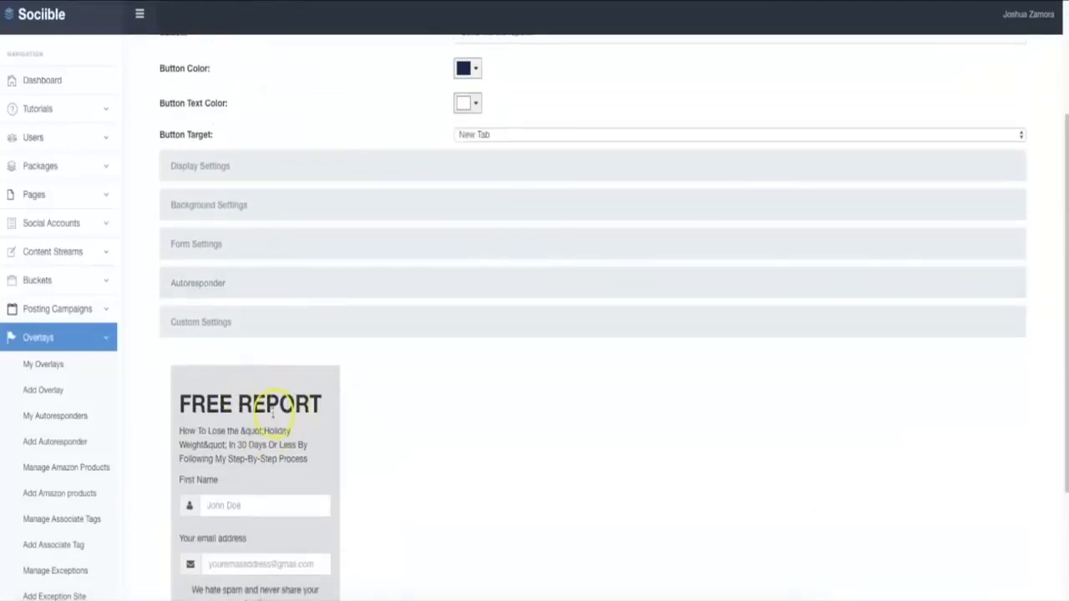
{"action": "scroll", "coordinate": [273, 413], "scroll_direction": "up", "scroll_amount": 2}
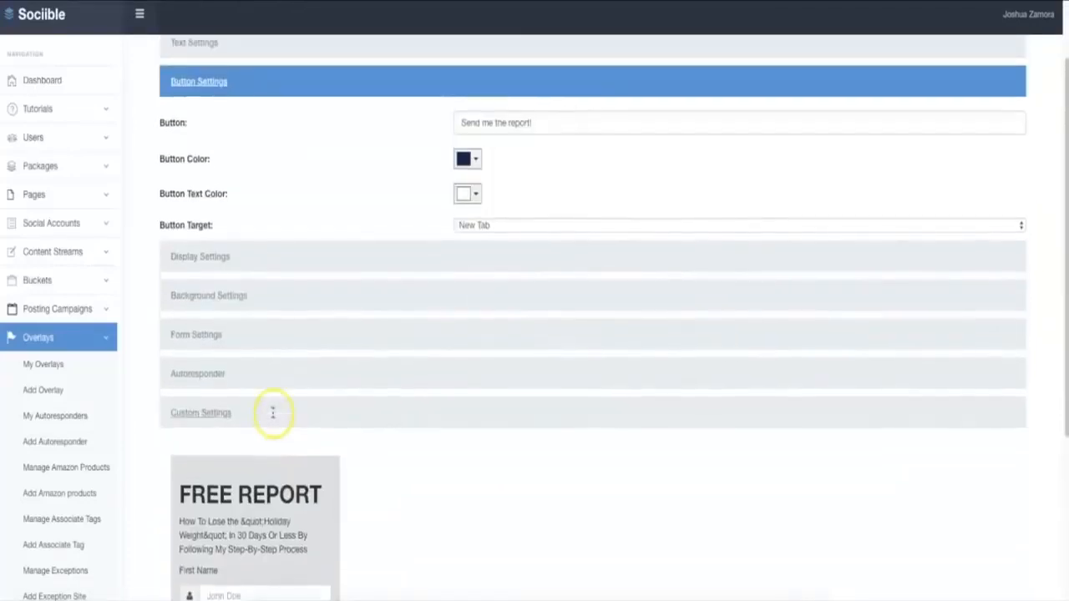
Check which autoresponder the overlay uses and review the opt-in form preview again
{"action": "left_click", "coordinate": [222, 375]}
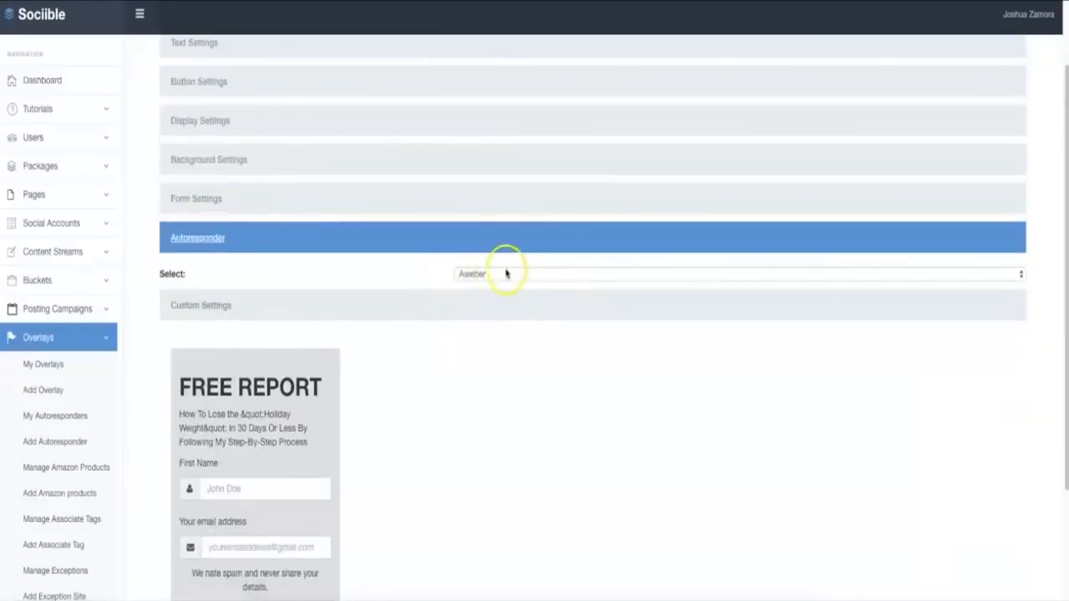
{"action": "left_click", "coordinate": [197, 238]}
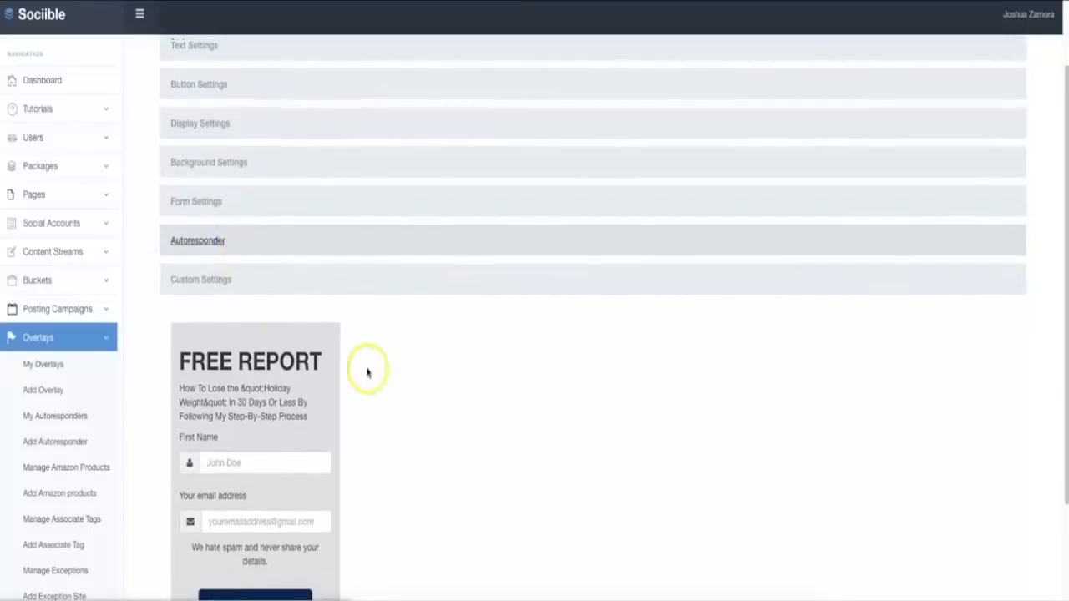
{"action": "scroll", "coordinate": [367, 371], "scroll_direction": "up", "scroll_amount": 1}
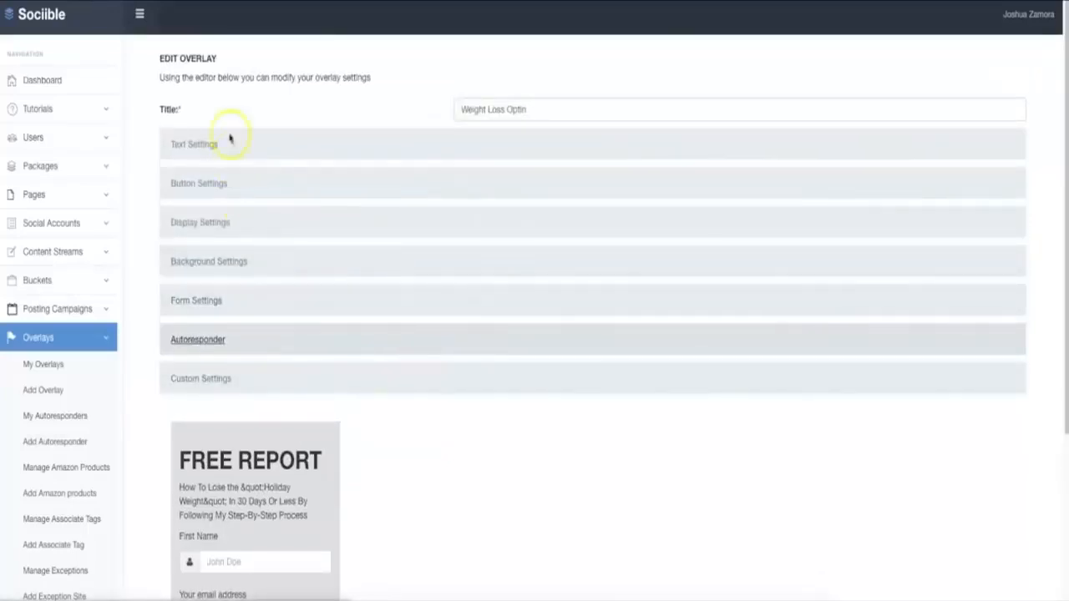
{"action": "scroll", "coordinate": [413, 309], "scroll_direction": "down", "scroll_amount": 3}
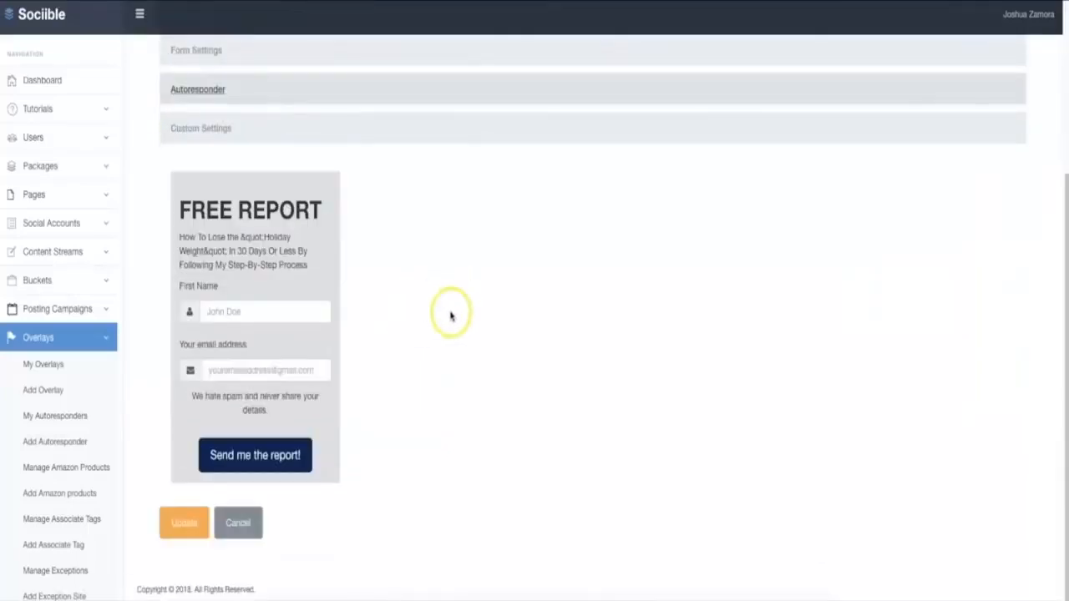
Start adding a new overlay and review the available overlay types
{"action": "left_click", "coordinate": [58, 390]}
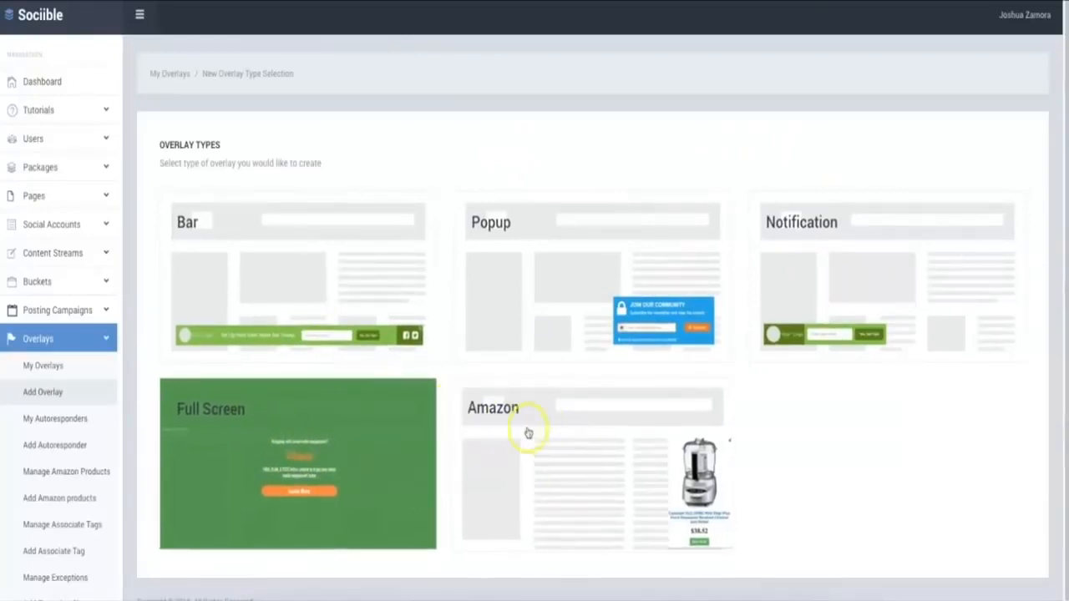
{"action": "scroll", "coordinate": [552, 420], "scroll_direction": "down", "scroll_amount": 1}
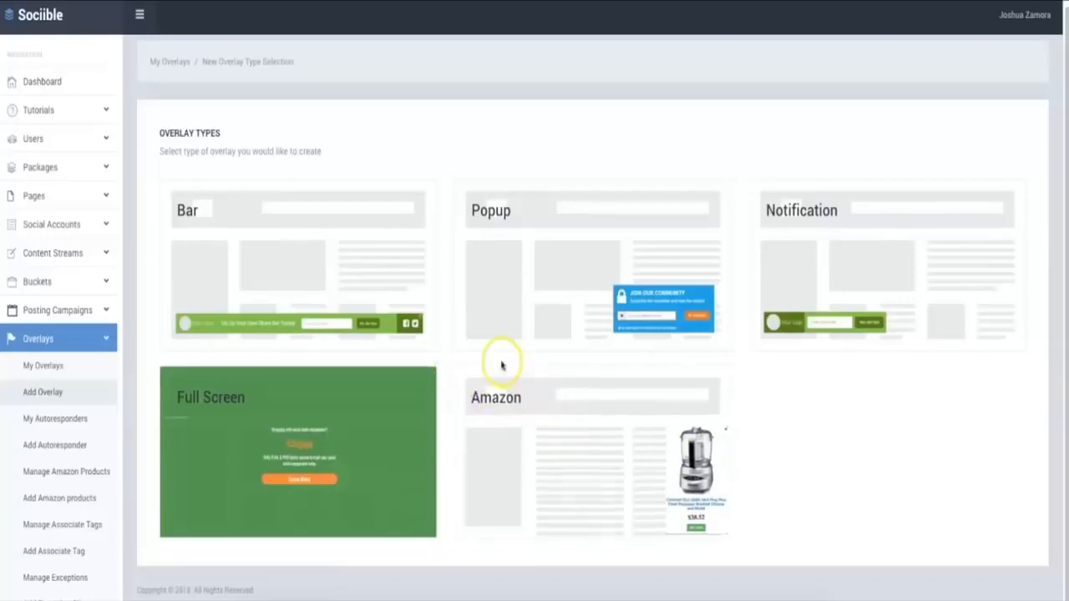
Begin adding Amazon products with the JZ-20 account associate tag and the Health and Personal Care category
{"action": "scroll", "coordinate": [49, 413], "scroll_direction": "down", "scroll_amount": 1}
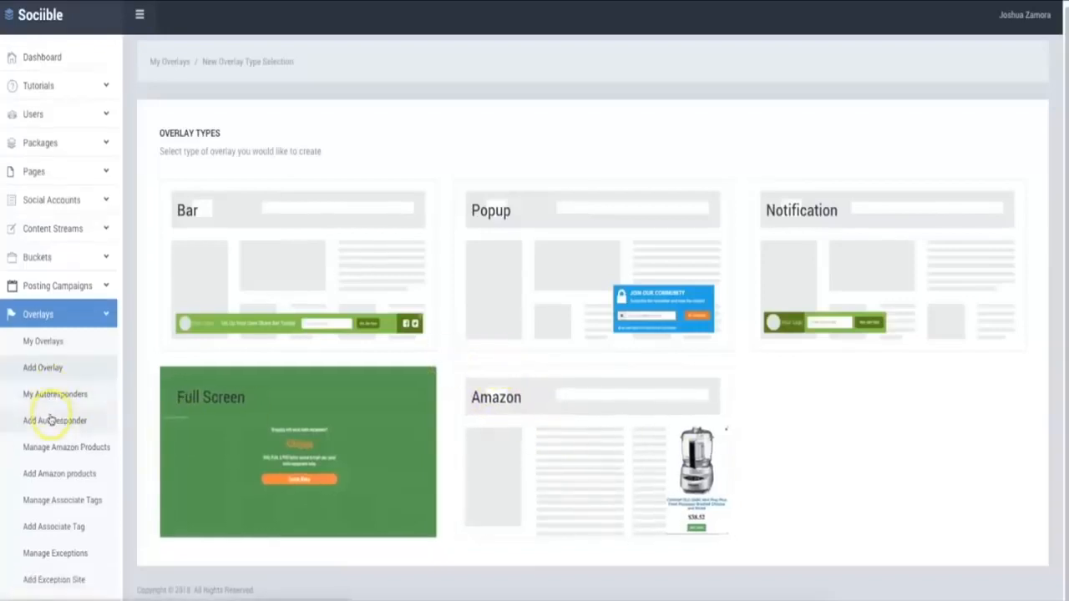
{"action": "left_click", "coordinate": [68, 473]}
{"action": "left_click", "coordinate": [511, 203]}
{"action": "left_click", "coordinate": [511, 215]}
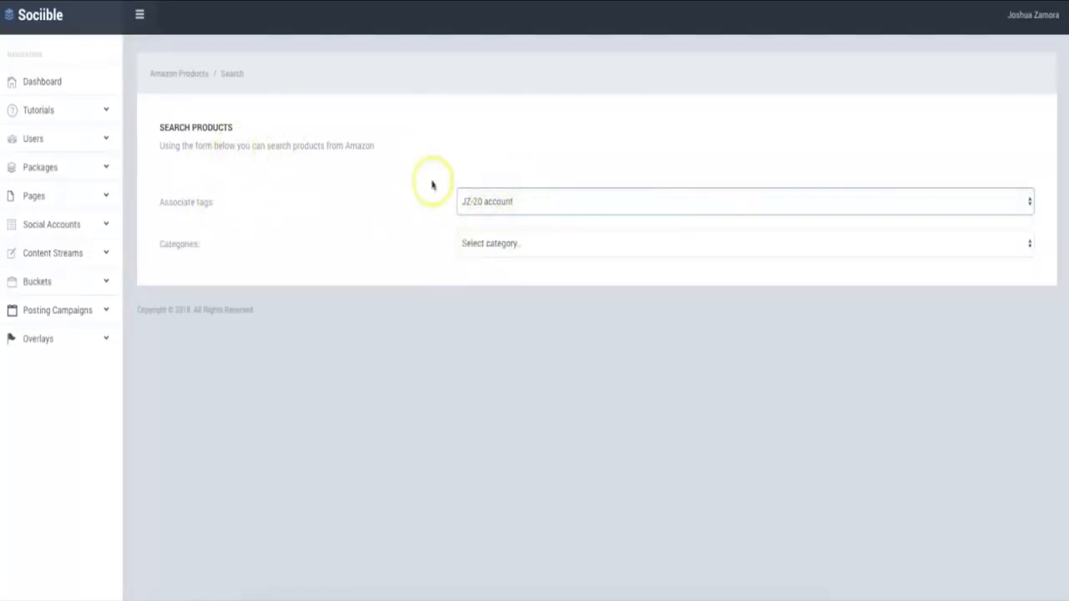
{"action": "left_click", "coordinate": [563, 240]}
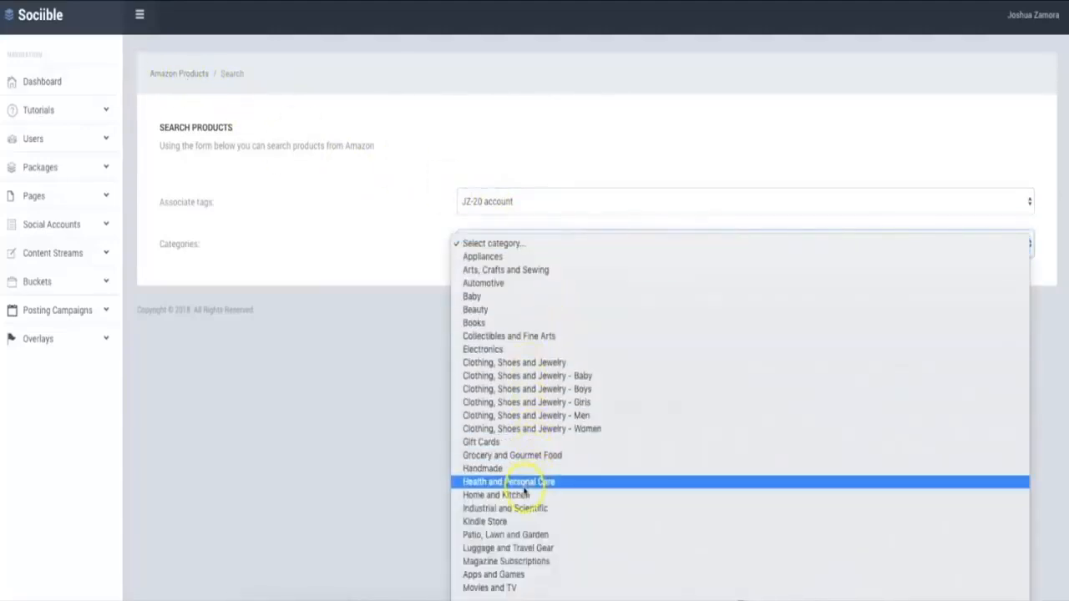
{"action": "left_click", "coordinate": [438, 263]}
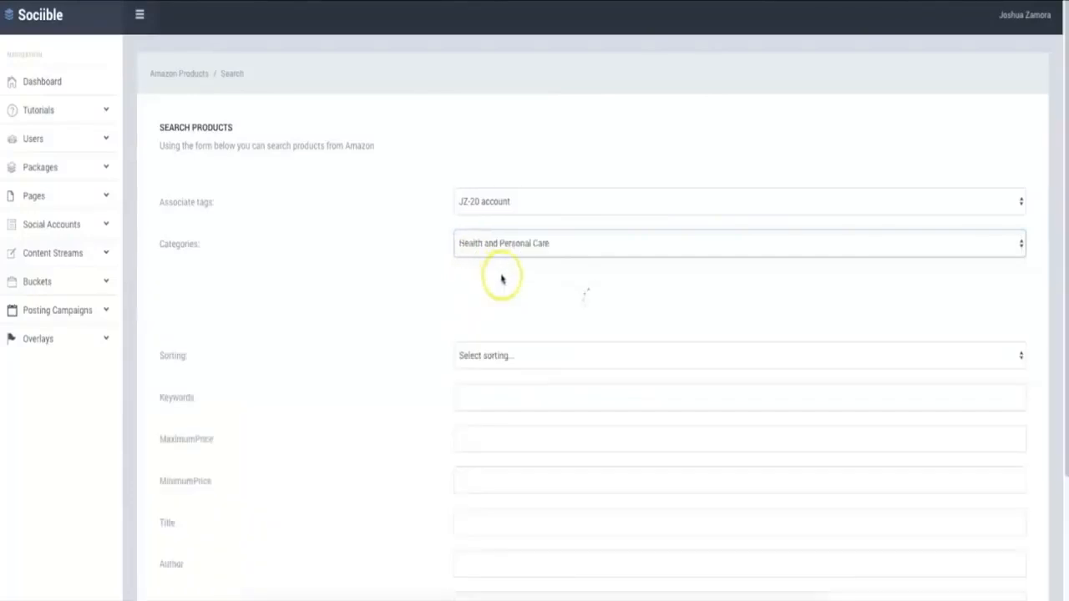
Search the Amazon products using the keywords "weight loss"
{"action": "scroll", "coordinate": [373, 326], "scroll_direction": "down", "scroll_amount": 1}
{"action": "left_click", "coordinate": [485, 303]}
{"action": "type", "text": "weight loss"}
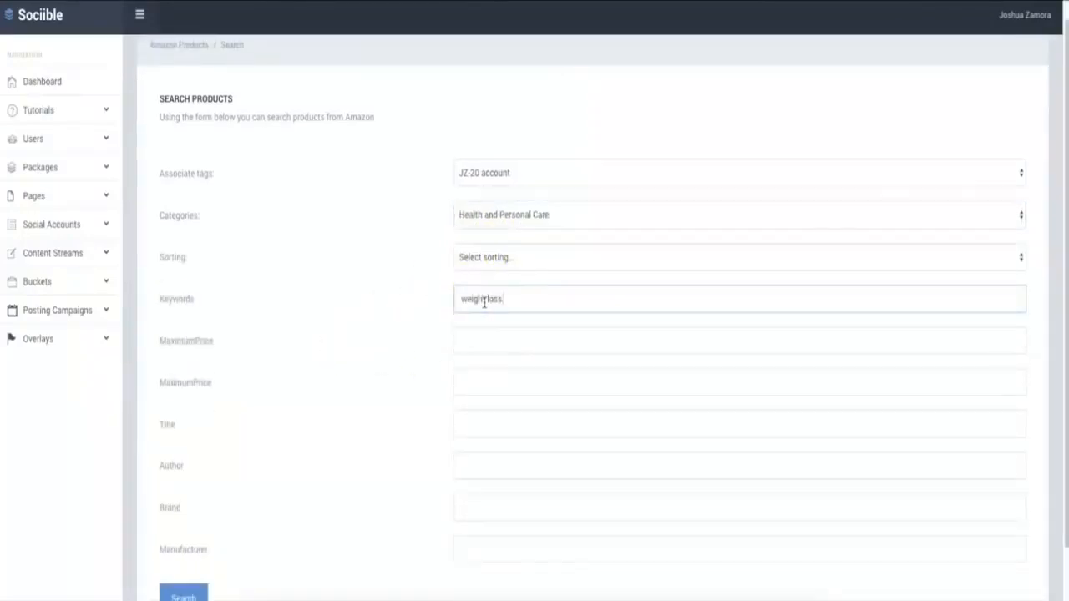
{"action": "scroll", "coordinate": [289, 317], "scroll_direction": "down", "scroll_amount": 1}
{"action": "left_click", "coordinate": [200, 516]}
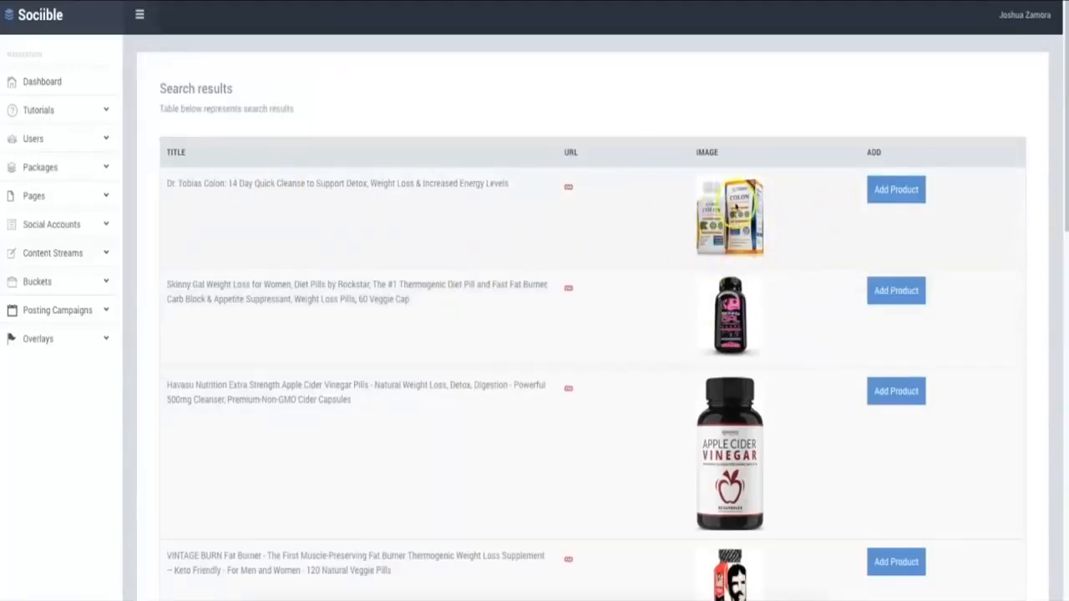
Add the first three search results: the Dr. Tobias Colon cleanse, Skinny Gal pills and Havasu Nutrition apple cider vinegar pills
{"action": "scroll", "coordinate": [767, 234], "scroll_direction": "down", "scroll_amount": 10}
{"action": "scroll", "coordinate": [731, 219], "scroll_direction": "up", "scroll_amount": 10}
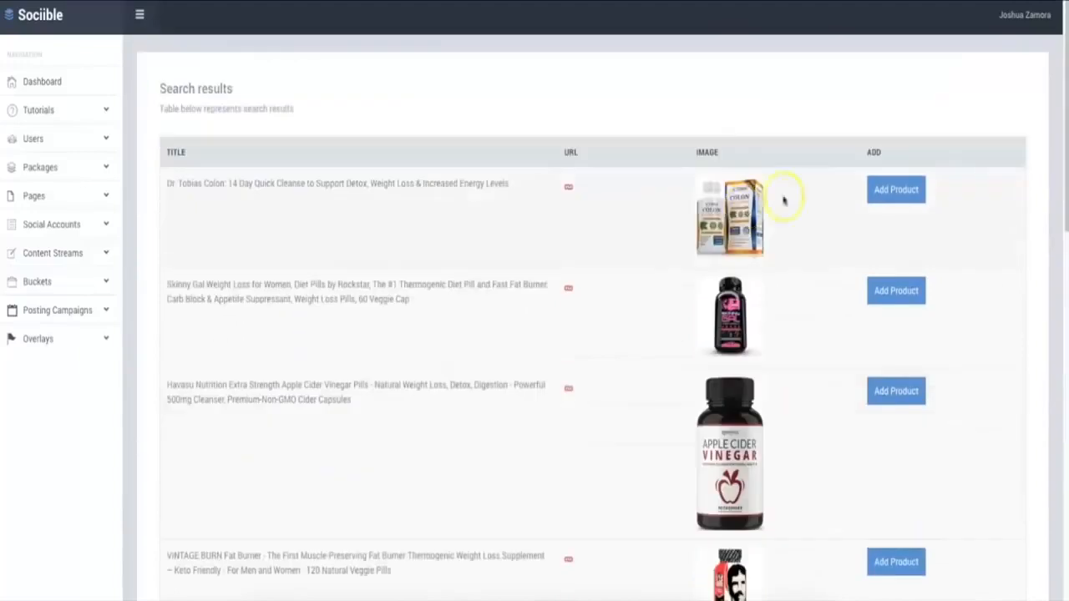
{"action": "left_click", "coordinate": [903, 192]}
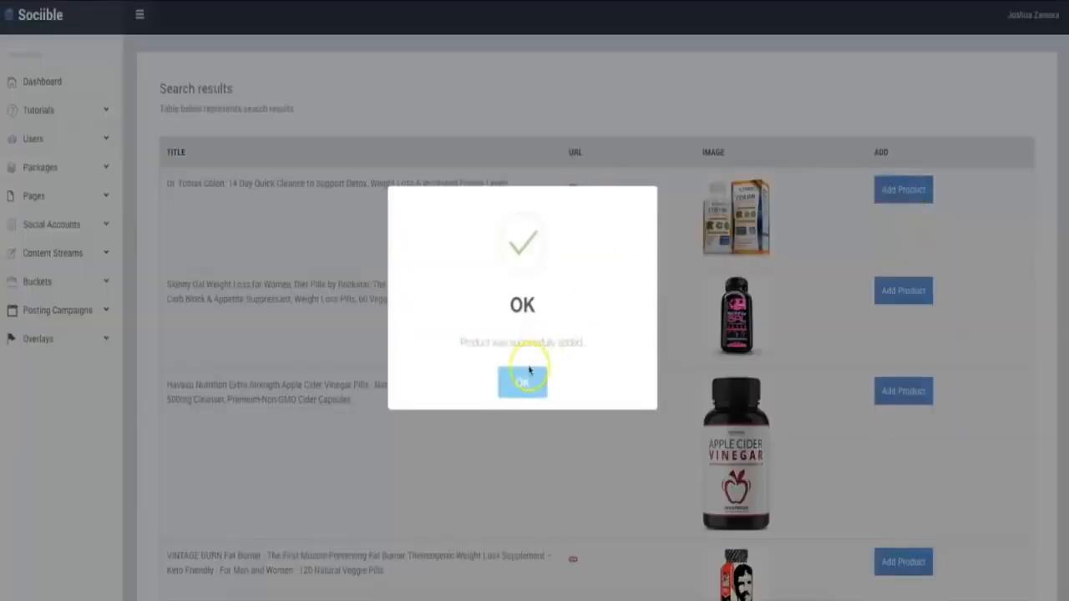
{"action": "left_click", "coordinate": [521, 381]}
{"action": "left_click", "coordinate": [886, 291]}
{"action": "left_click", "coordinate": [547, 378]}
{"action": "left_click", "coordinate": [917, 391]}
{"action": "left_click", "coordinate": [521, 381]}
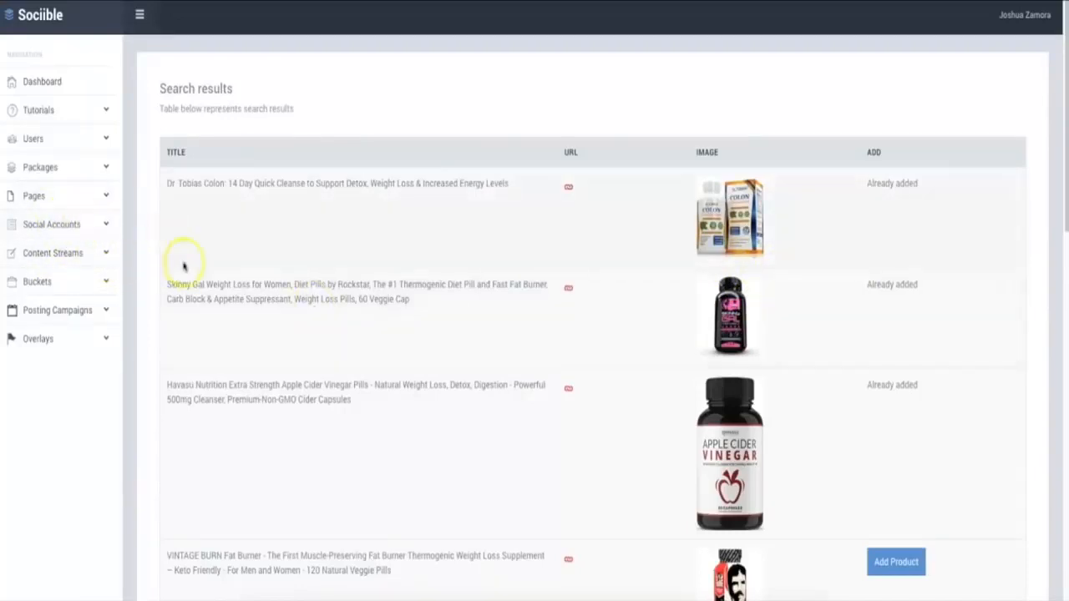
Show the Overlays section's pages in the navigation
{"action": "left_click", "coordinate": [90, 338]}
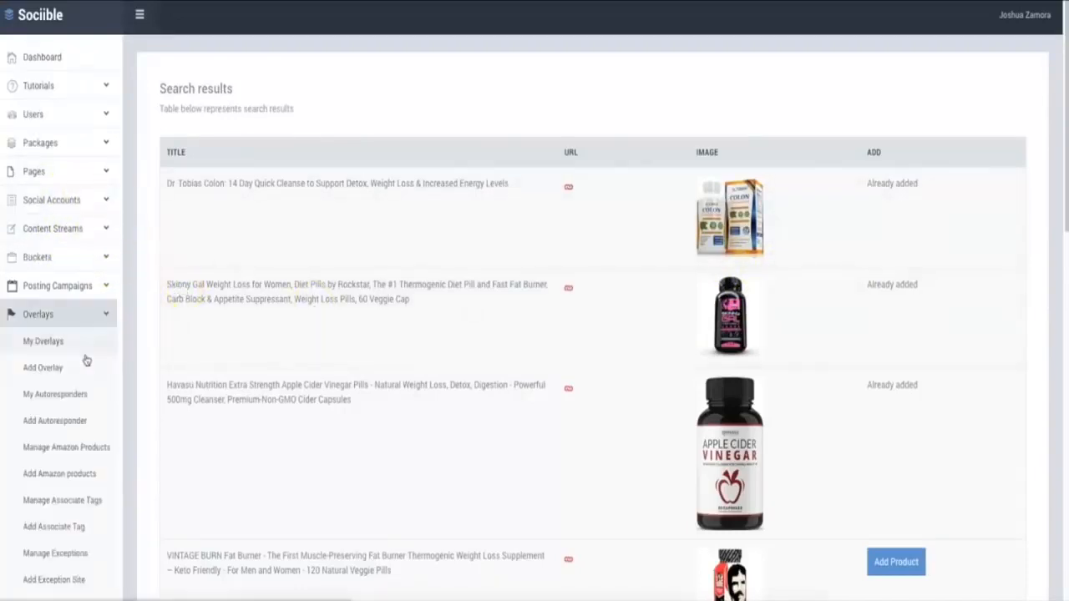